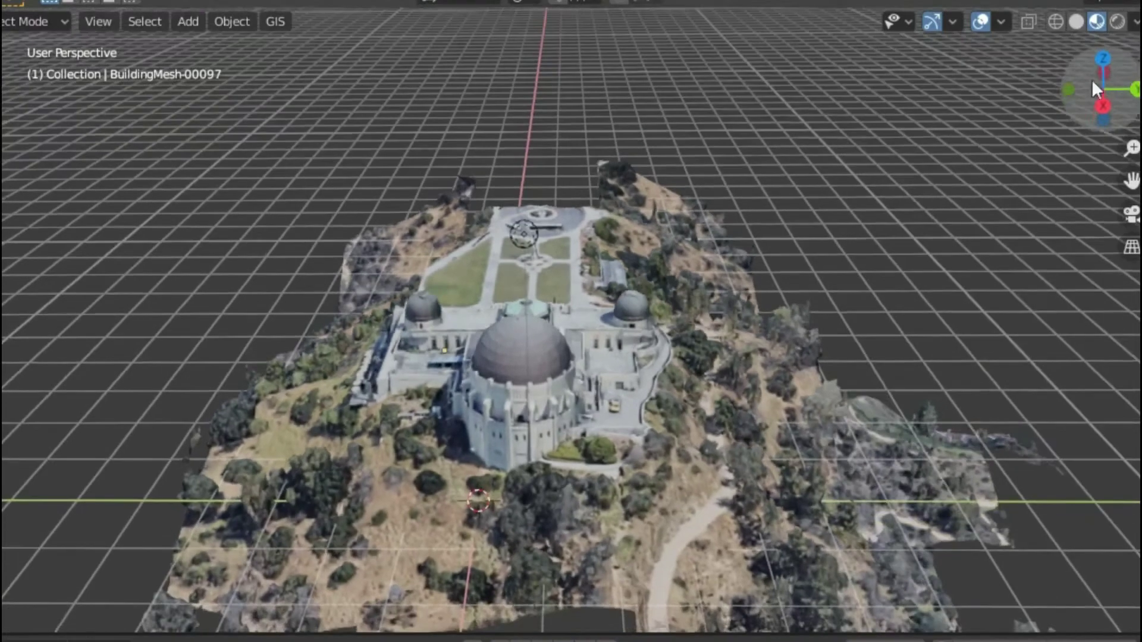
pyautogui.moveTo(1100, 90); pyautogui.dragTo(1106, 122)
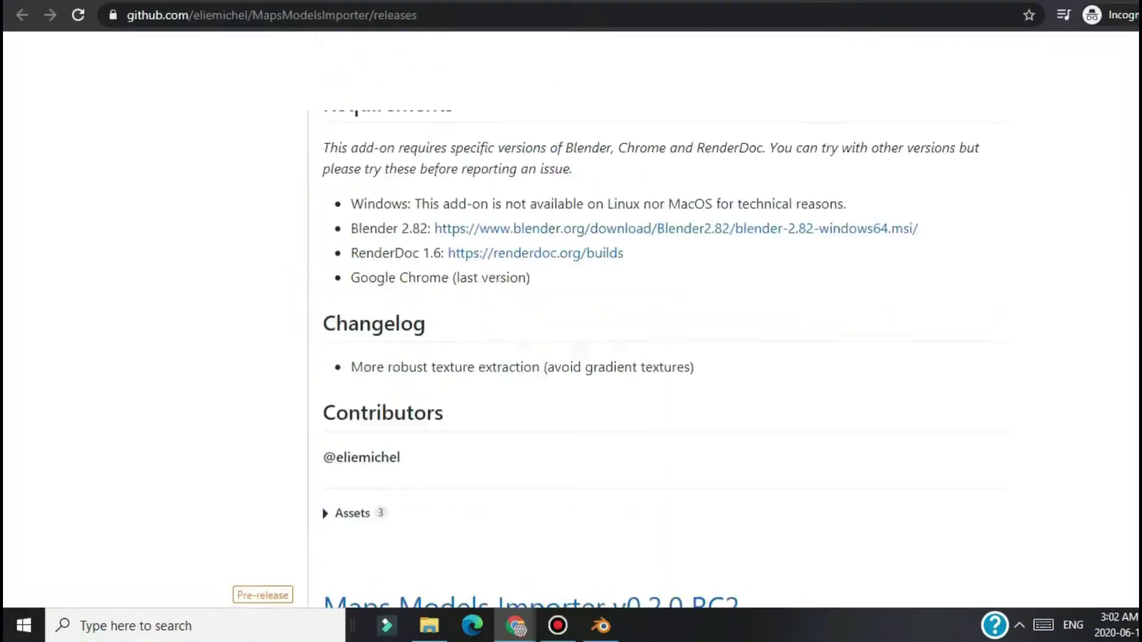
# Step: Download MapsModelsImporter-v0.2.2.zip from the Maps Models Importer releases page on GitHub
pyautogui.scroll(5, 570, 322)
pyautogui.scroll(8, 571, 321)
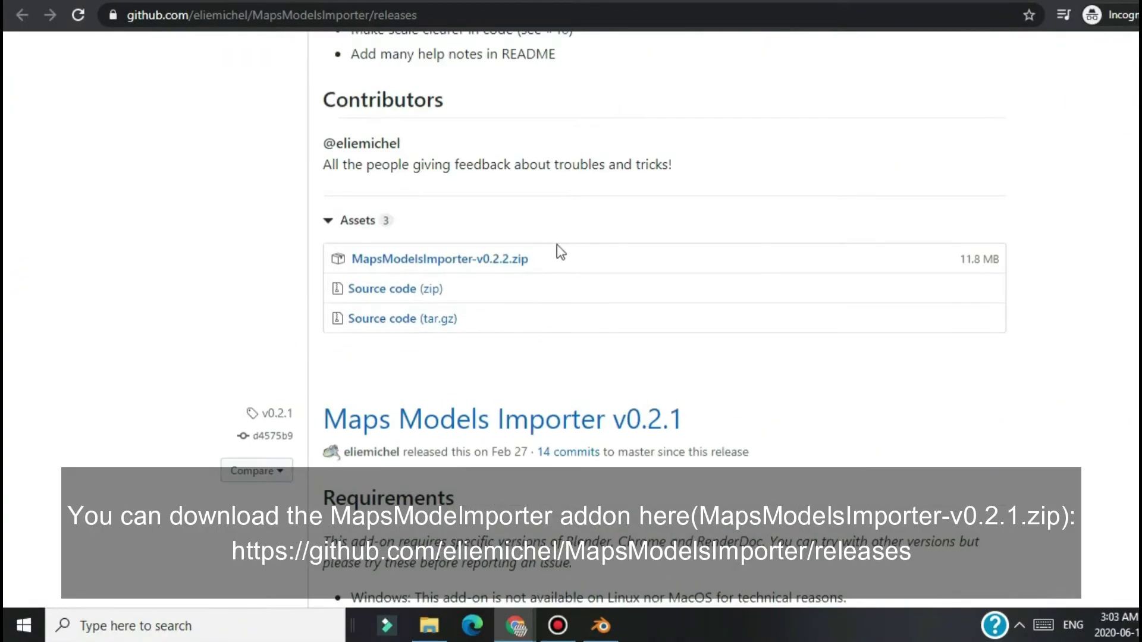
pyautogui.click(502, 260)
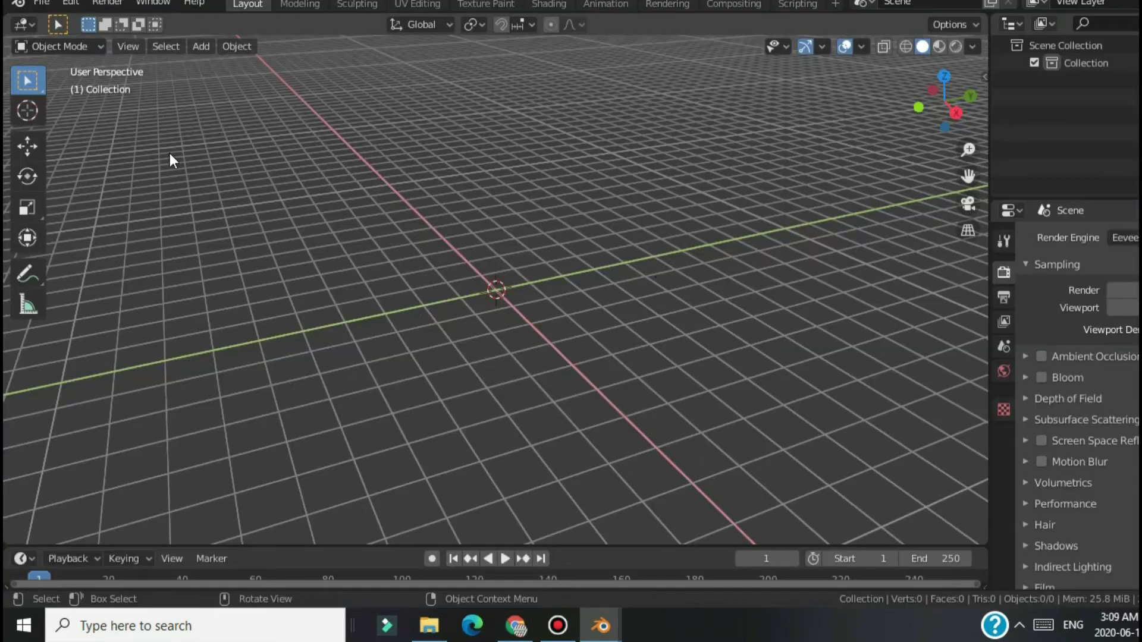
# Step: In Blender, install the add-on from MapsModelsImporter-v0.2.2.zip in the Downloads folder and close the preferences
pyautogui.click(71, 3)
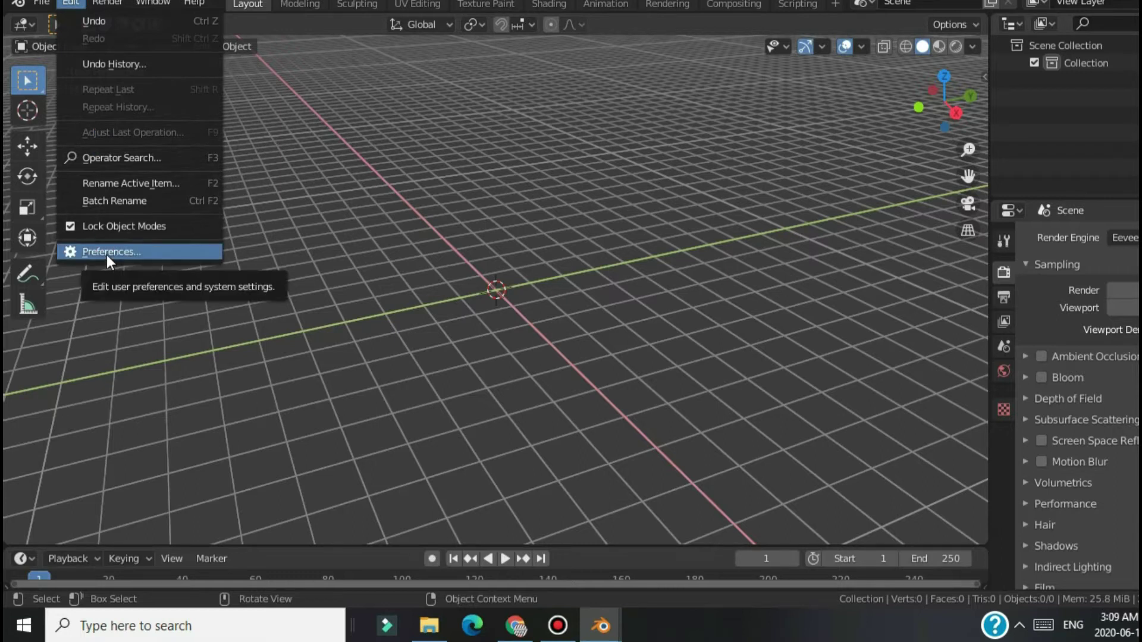
pyautogui.click(129, 253)
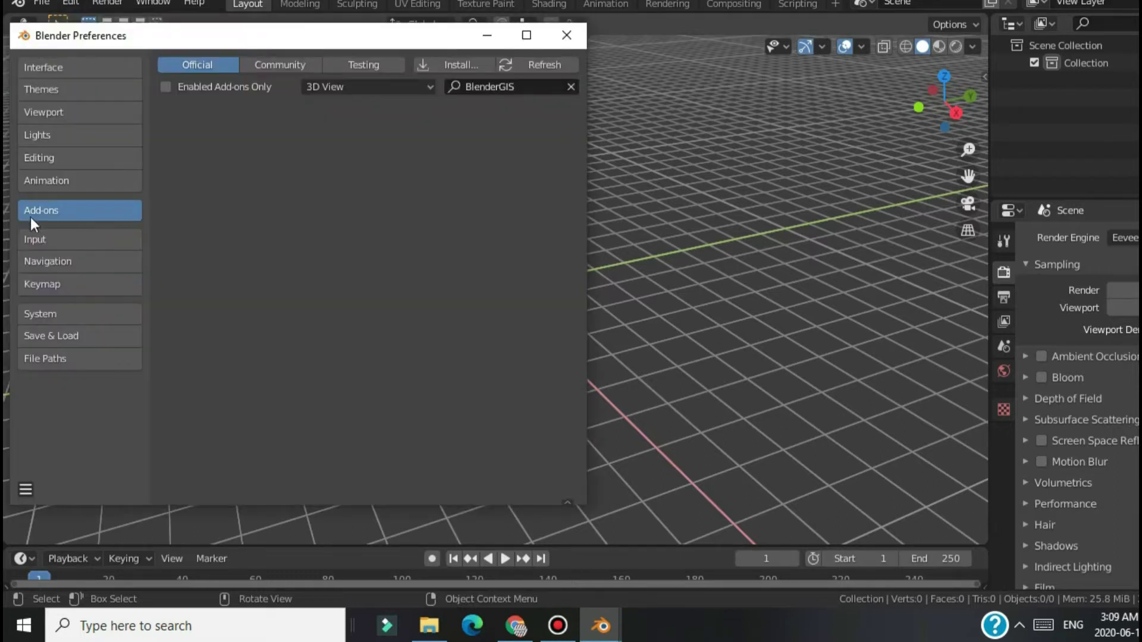
pyautogui.click(453, 62)
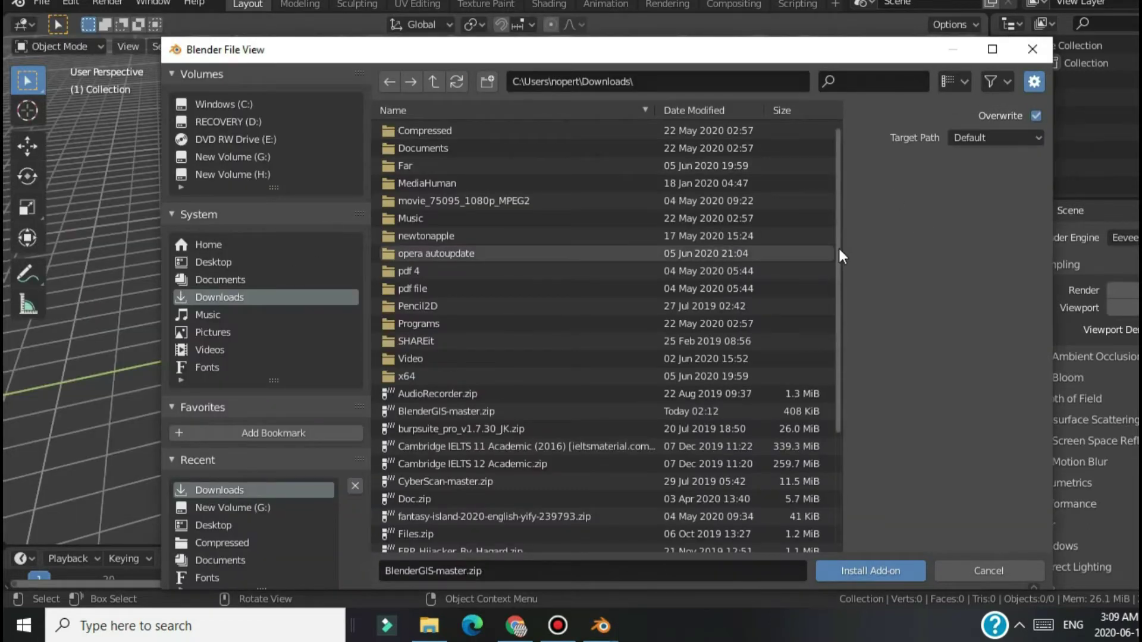
pyautogui.moveTo(837, 246); pyautogui.dragTo(842, 382)
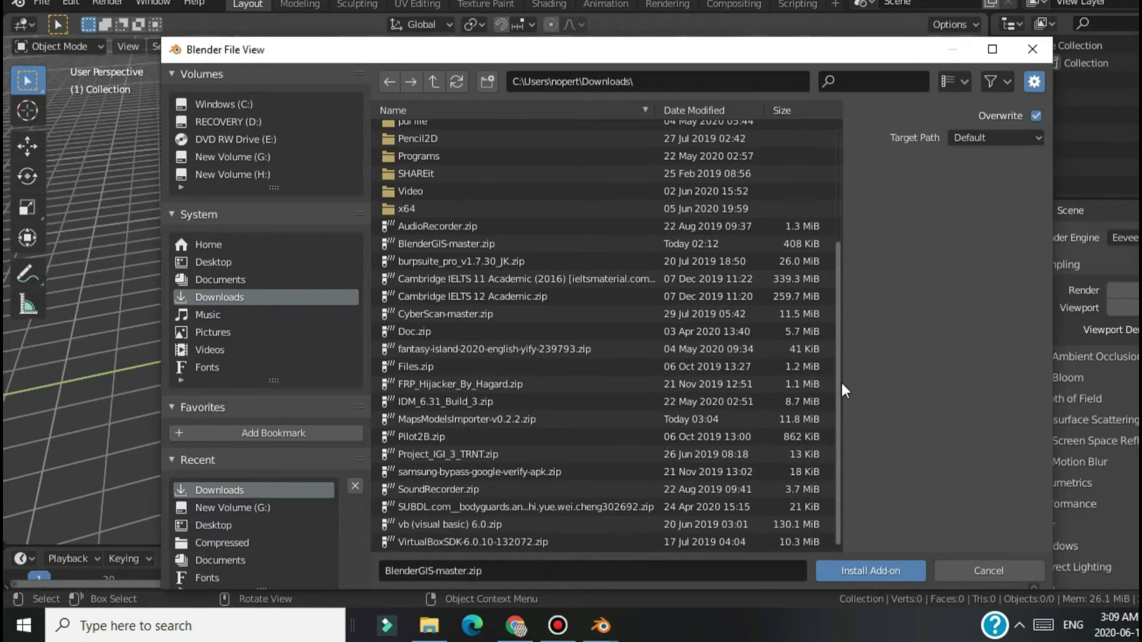
pyautogui.doubleClick(611, 419)
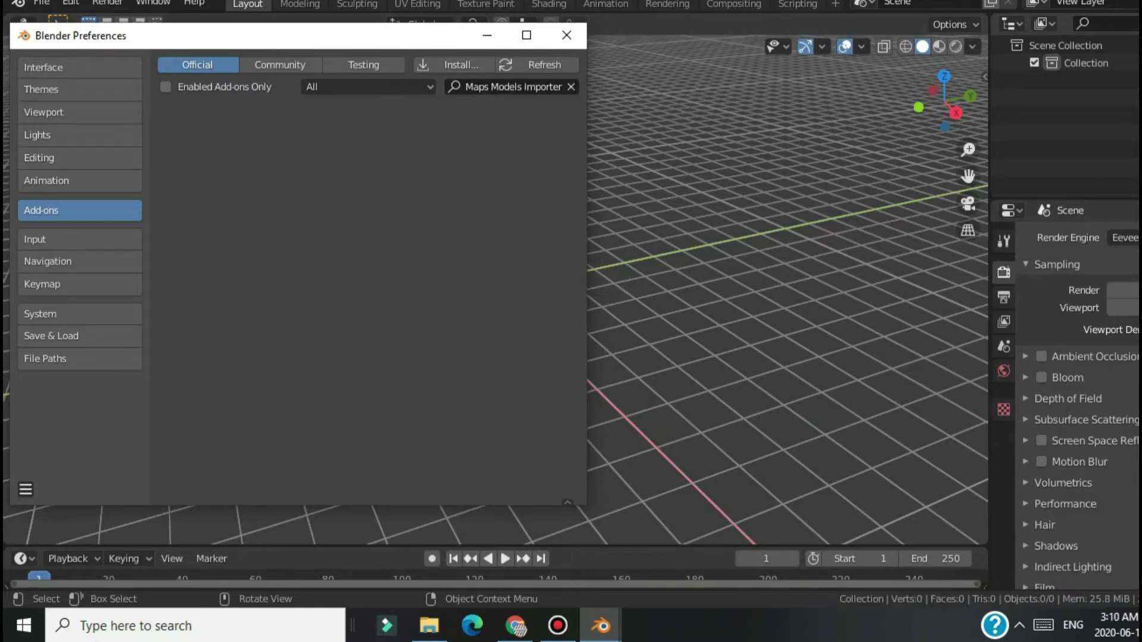
pyautogui.click(566, 34)
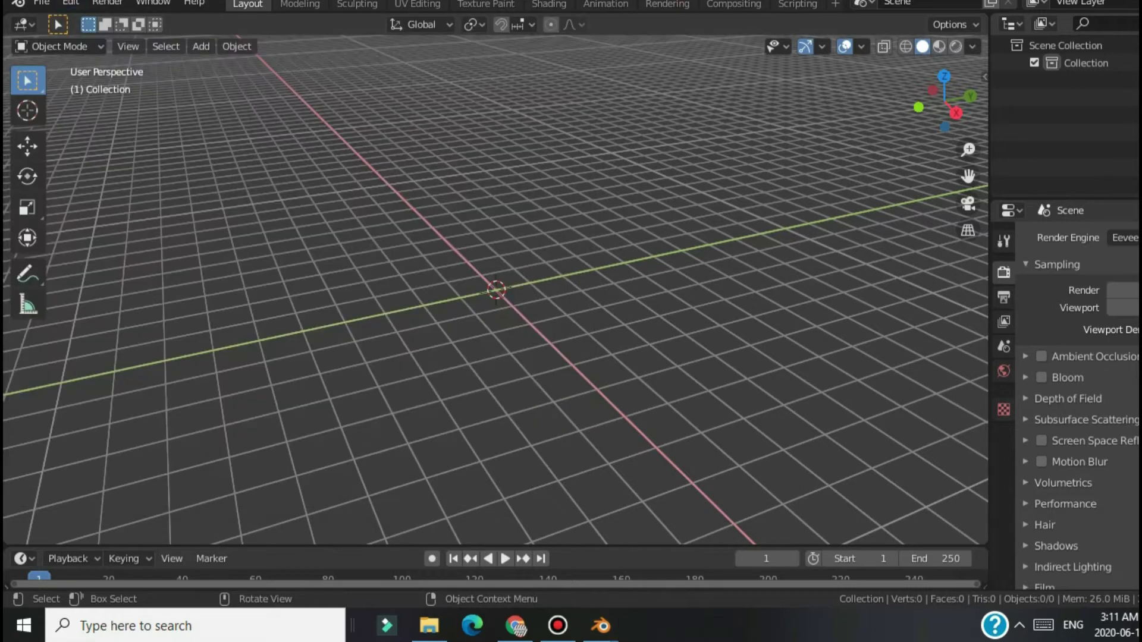
# Step: Enable the Maps Models Importer add-on among the community add-ons in the preferences
pyautogui.click(71, 3)
pyautogui.click(97, 251)
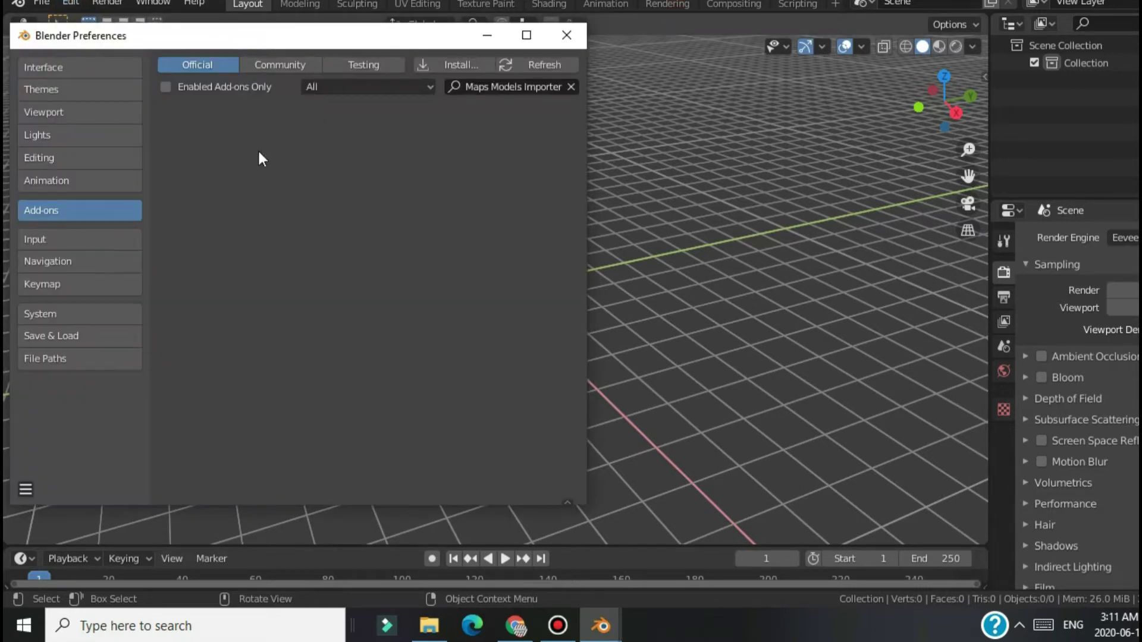
pyautogui.click(294, 64)
pyautogui.click(209, 63)
pyautogui.click(292, 66)
pyautogui.click(186, 113)
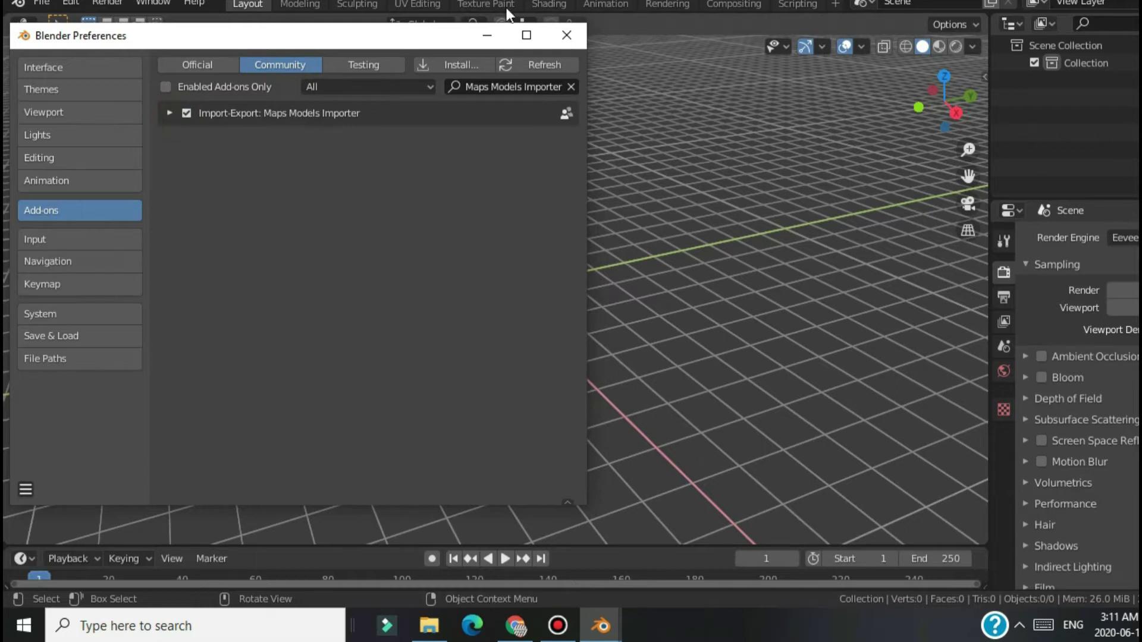
pyautogui.click(689, 75)
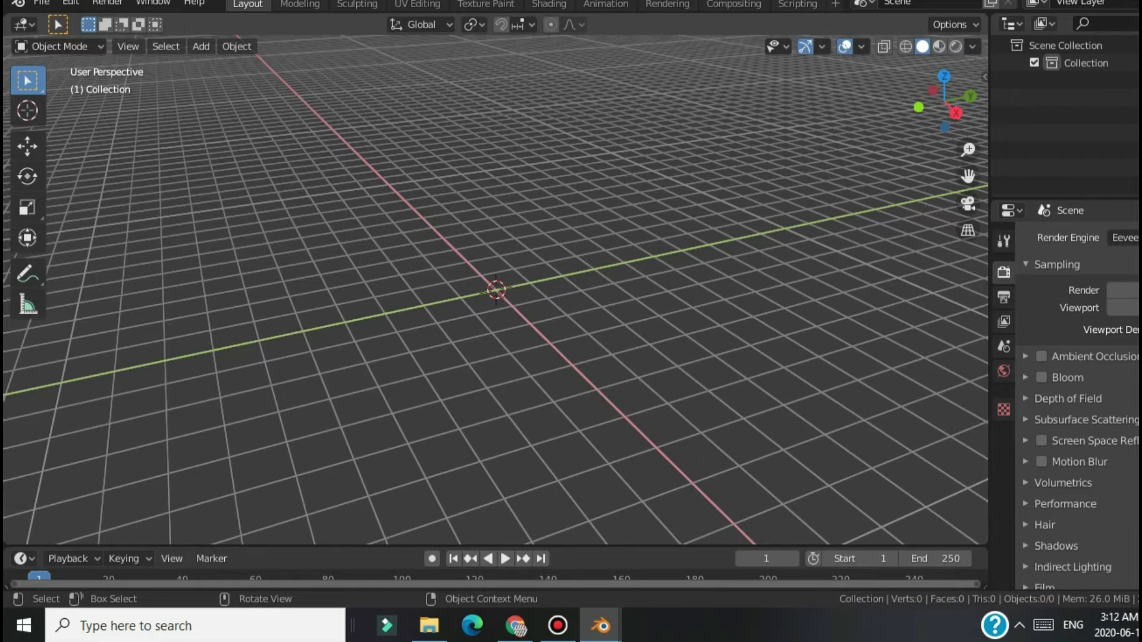
# Step: Switch to Chrome, download the Windows x64 installer of RenderDoc v1.8 from renderdoc.org and install it
pyautogui.click(515, 625)
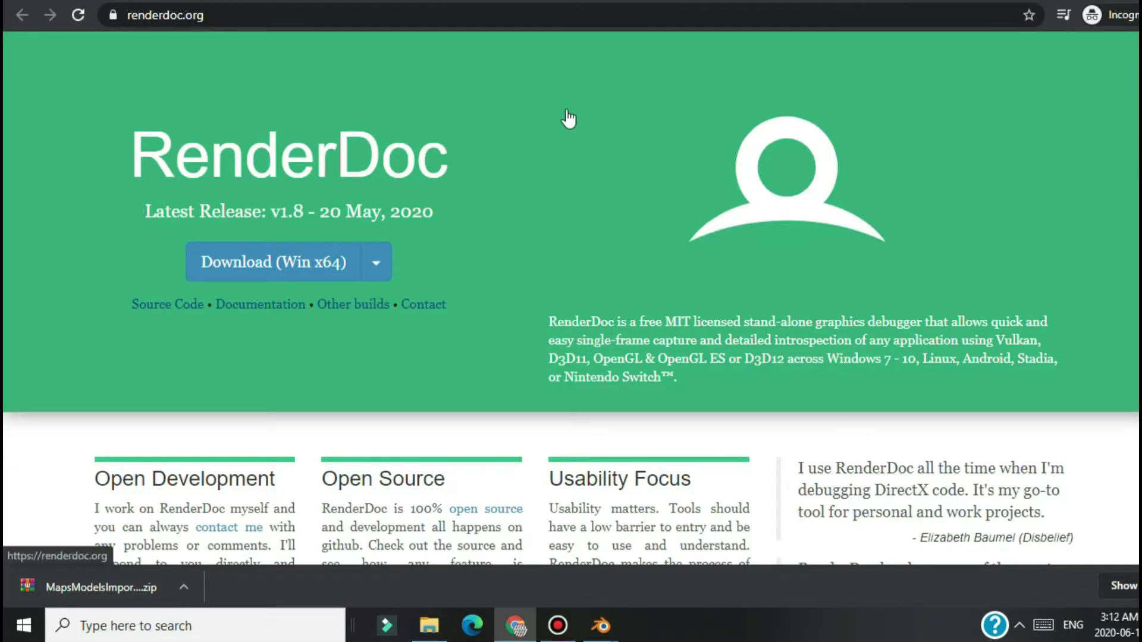
pyautogui.click(272, 265)
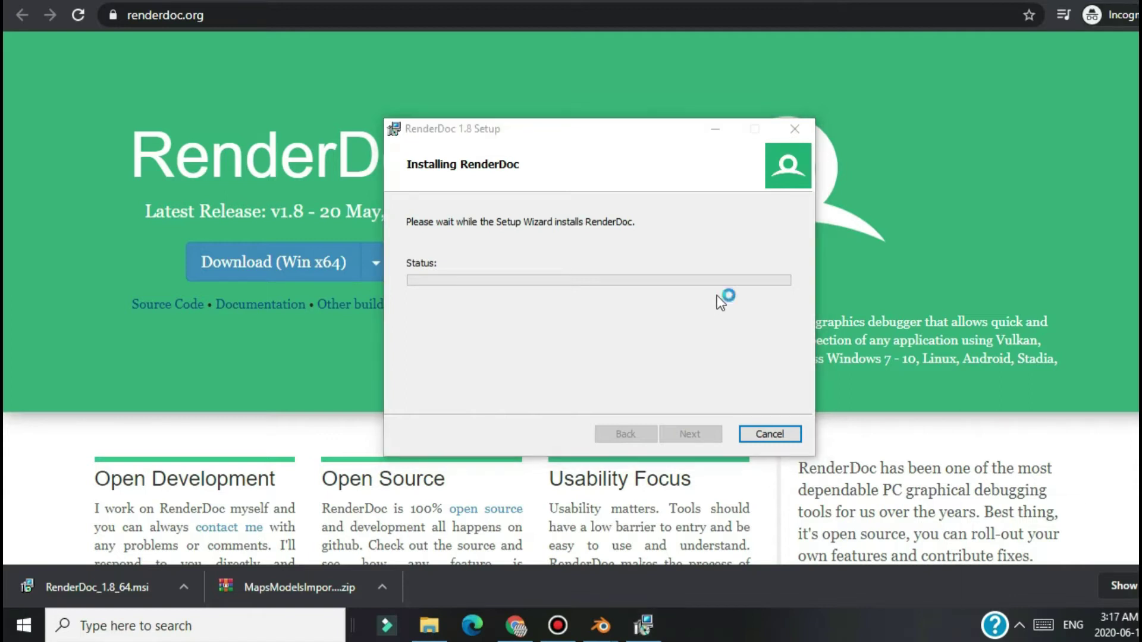
pyautogui.click(551, 394)
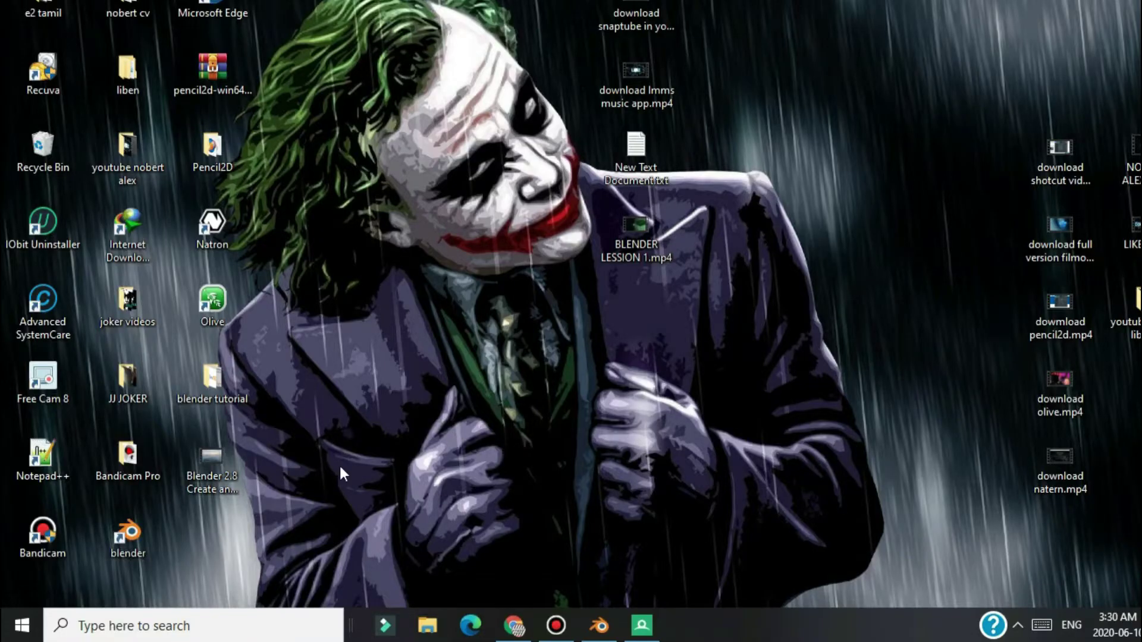
# Step: Find the Google Chrome shortcut in its Start Menu Programs folder and create a desktop shortcut from it
pyautogui.click(285, 625)
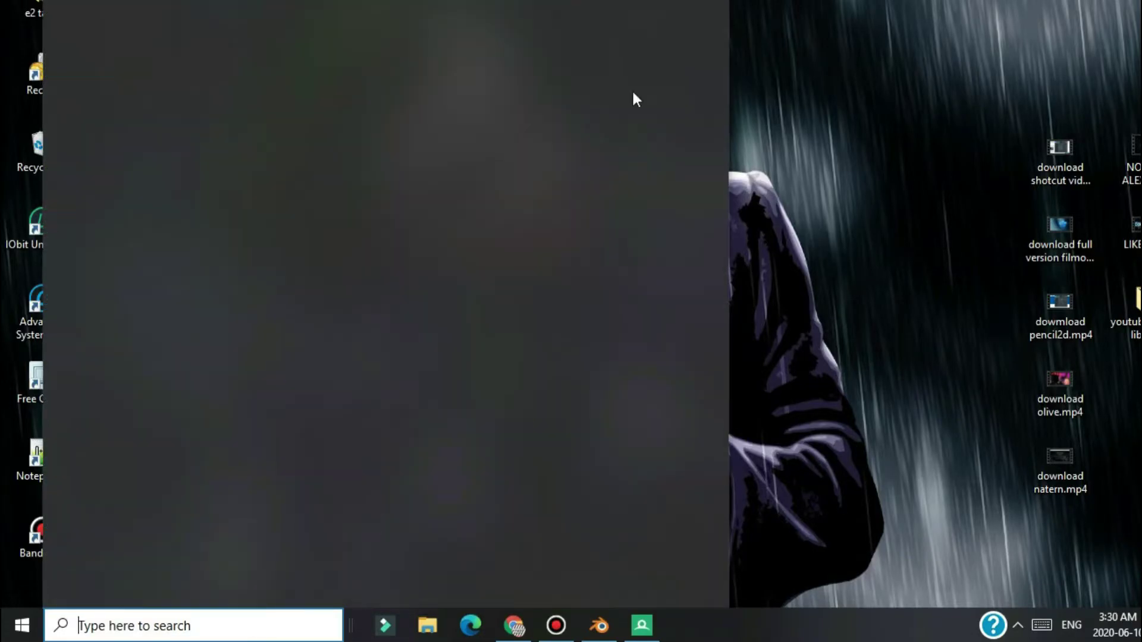
pyautogui.rightClick(637, 101)
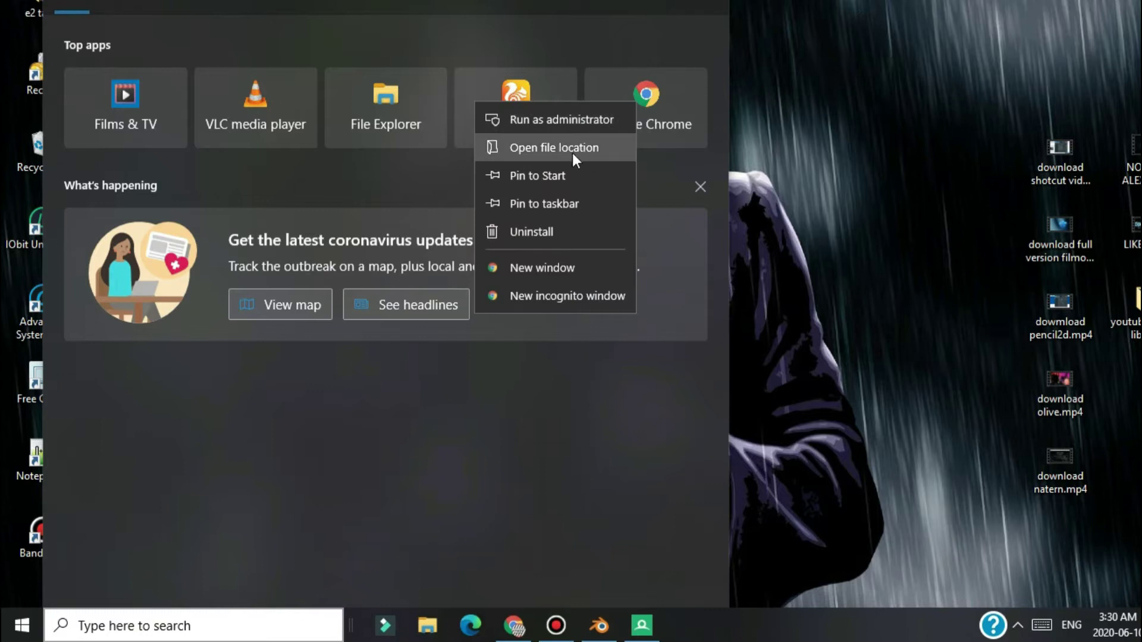
pyautogui.click(546, 152)
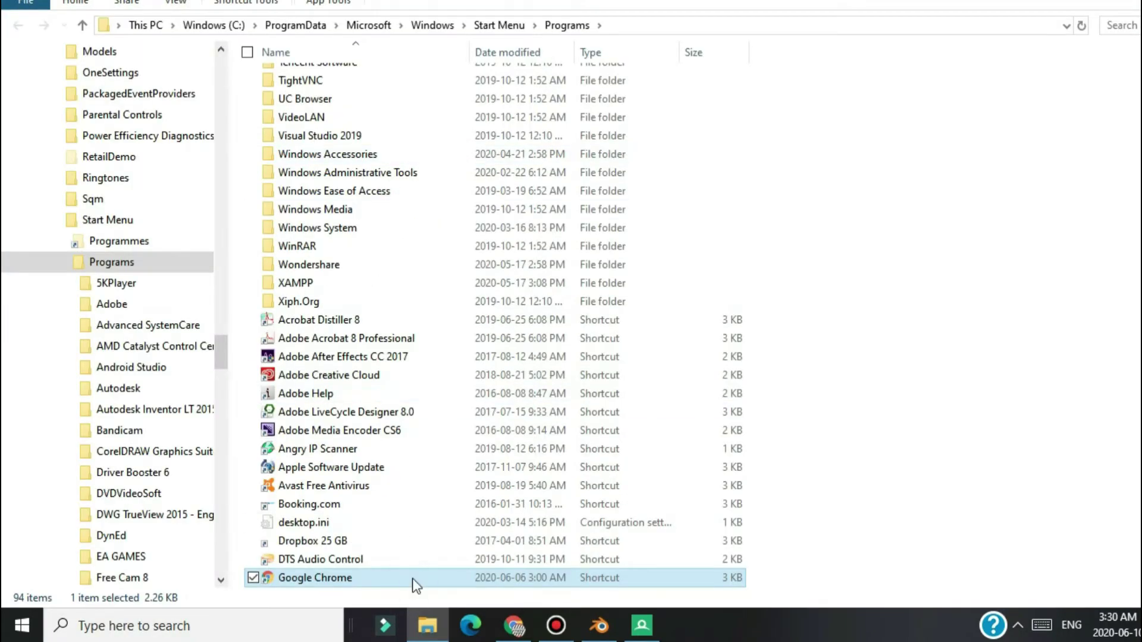
pyautogui.rightClick(412, 578)
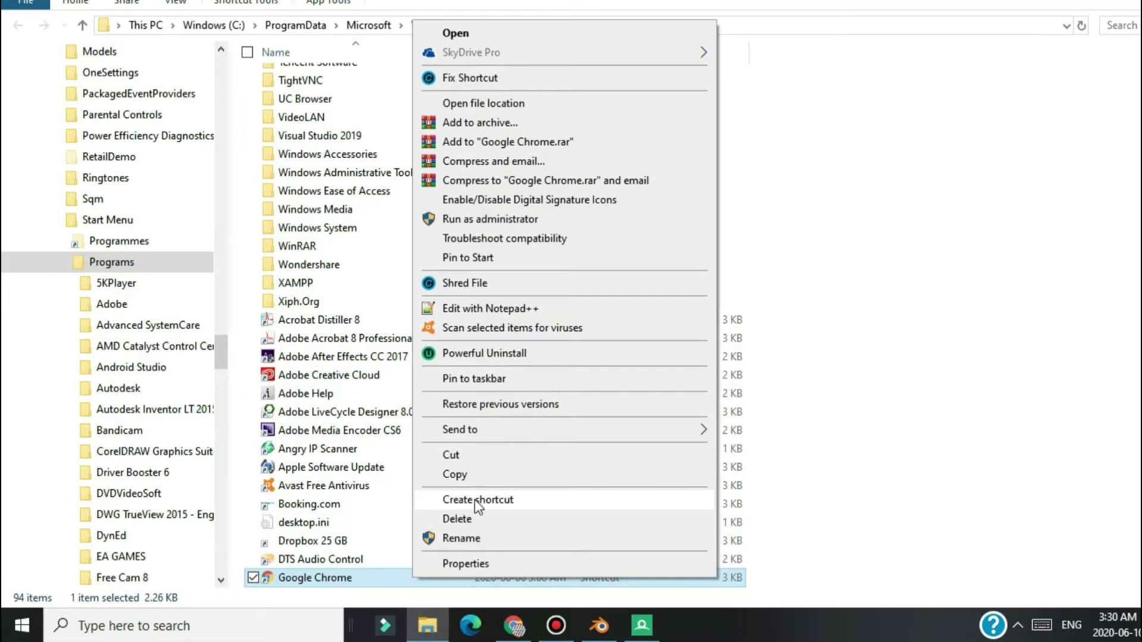
pyautogui.click(526, 506)
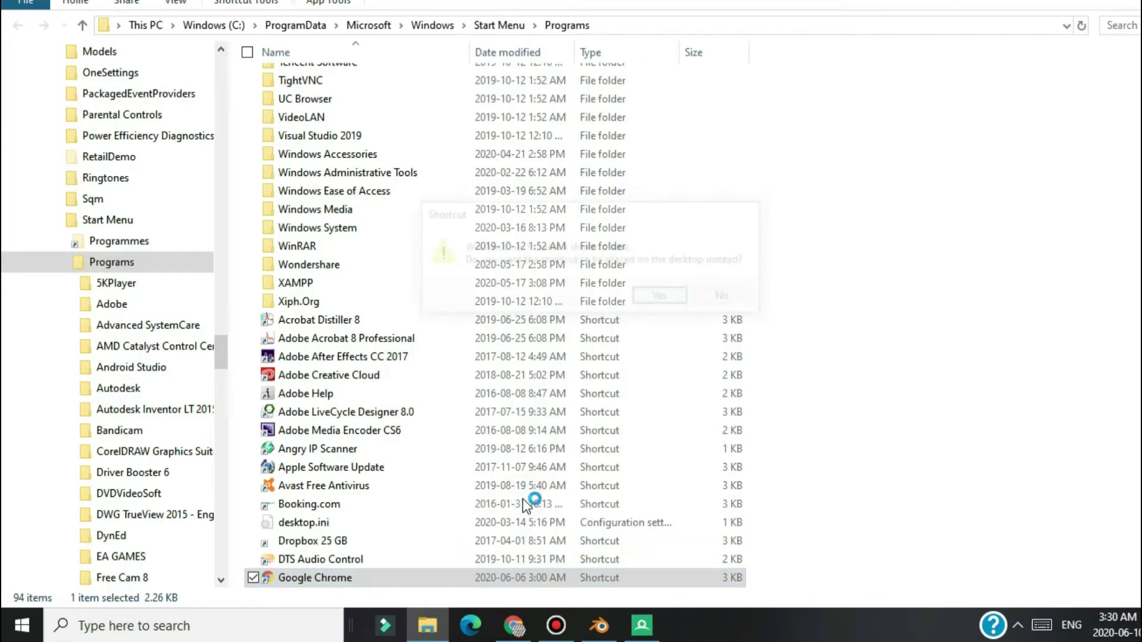
pyautogui.click(660, 299)
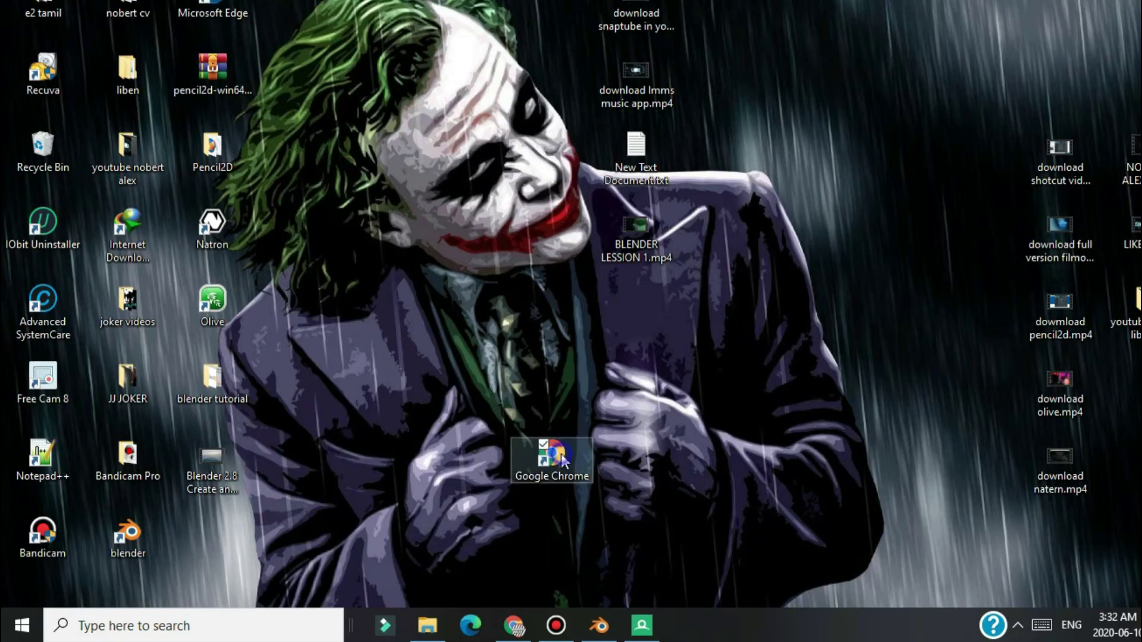
# Step: Replace the Google Chrome desktop shortcut's target with the cmd.exe command that sets RENDERDOC_HOOK_EGL=0 and starts Chrome with --disable-gpu-sandbox --gpu-startup-dialog
pyautogui.rightClick(561, 461)
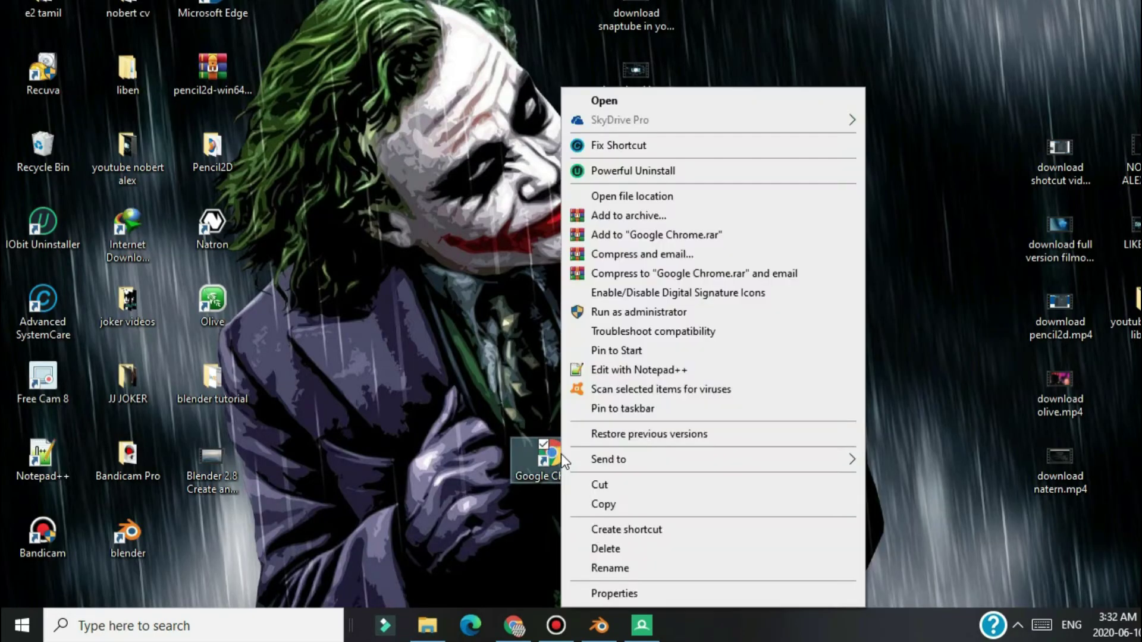
pyautogui.click(601, 592)
pyautogui.moveTo(797, 149); pyautogui.dragTo(754, 6)
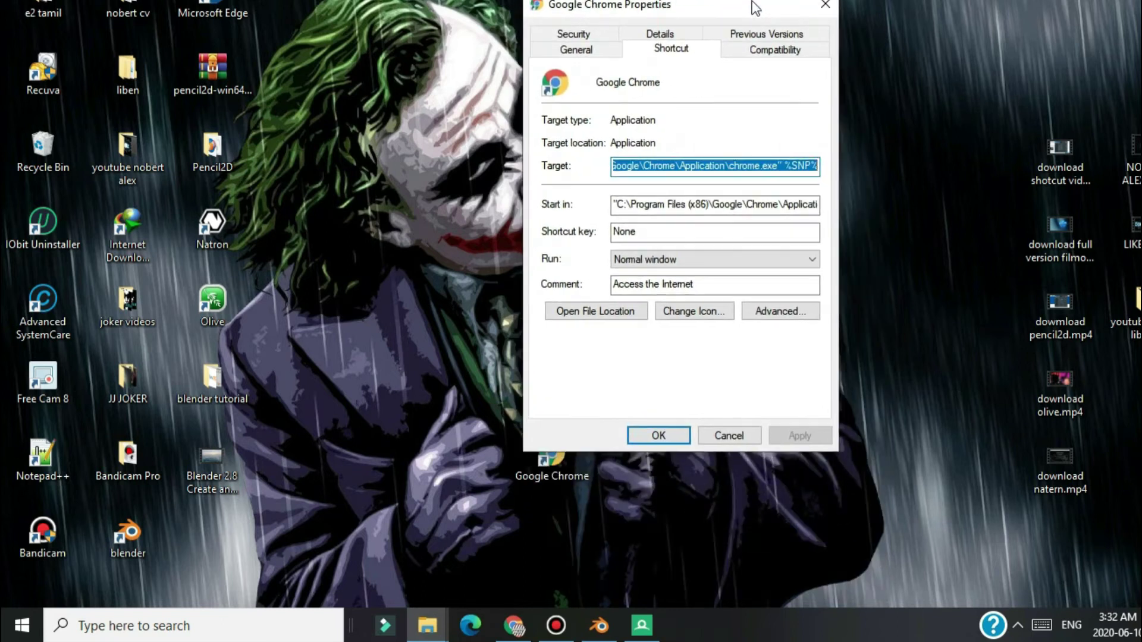
pyautogui.click(699, 205)
pyautogui.click(671, 159)
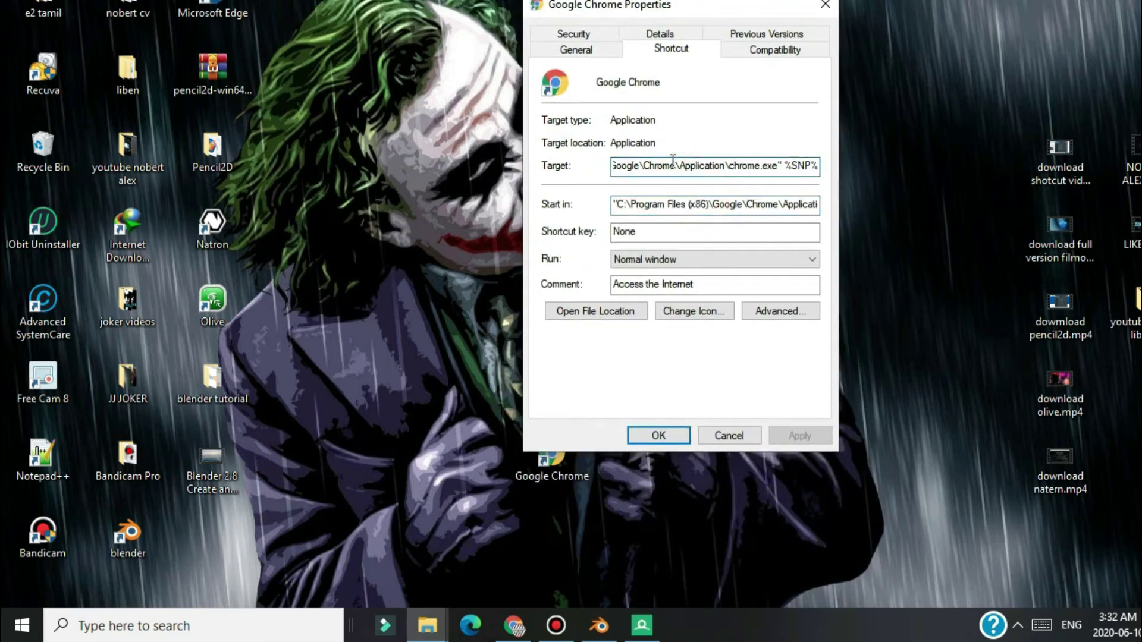
pyautogui.click(680, 166)
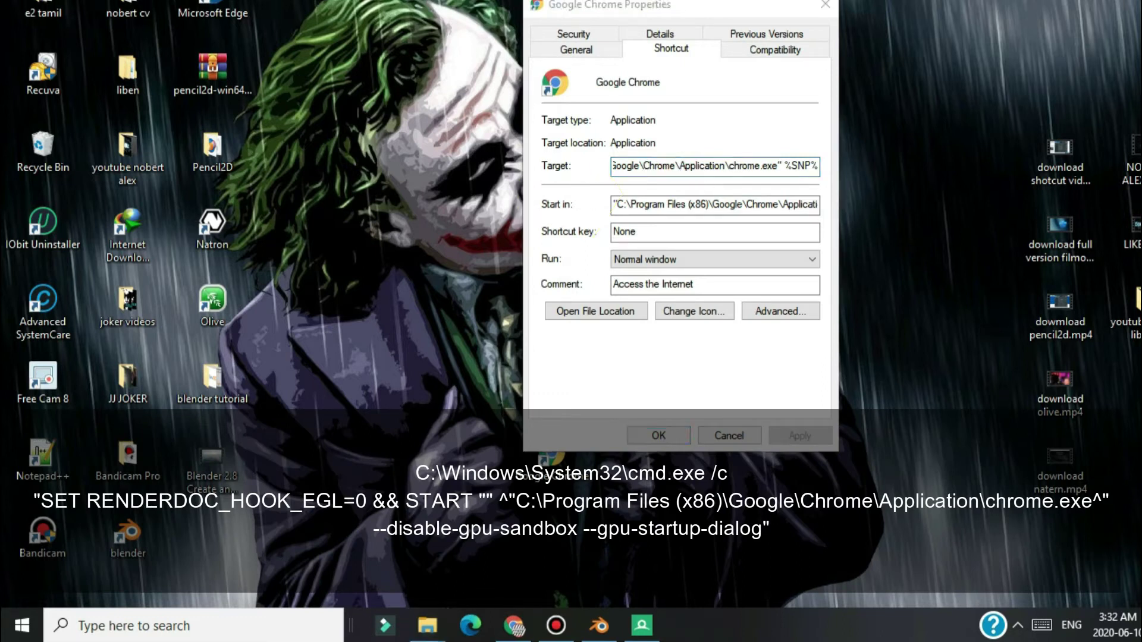
pyautogui.click(701, 167)
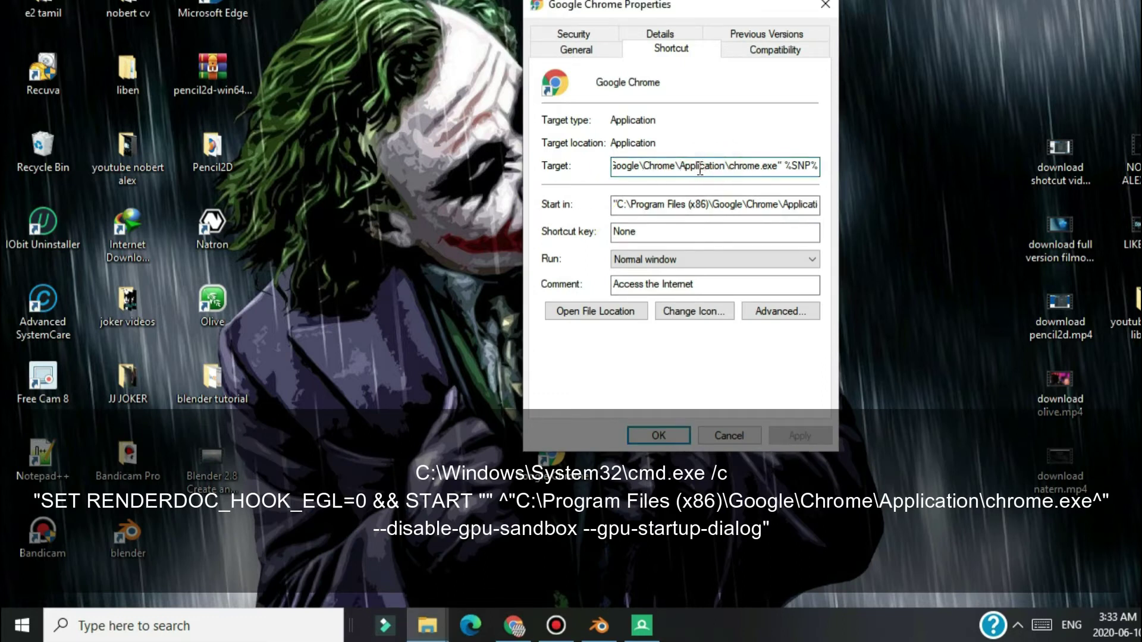
pyautogui.hotkey('ctrl', 'a')
pyautogui.rightClick(702, 167)
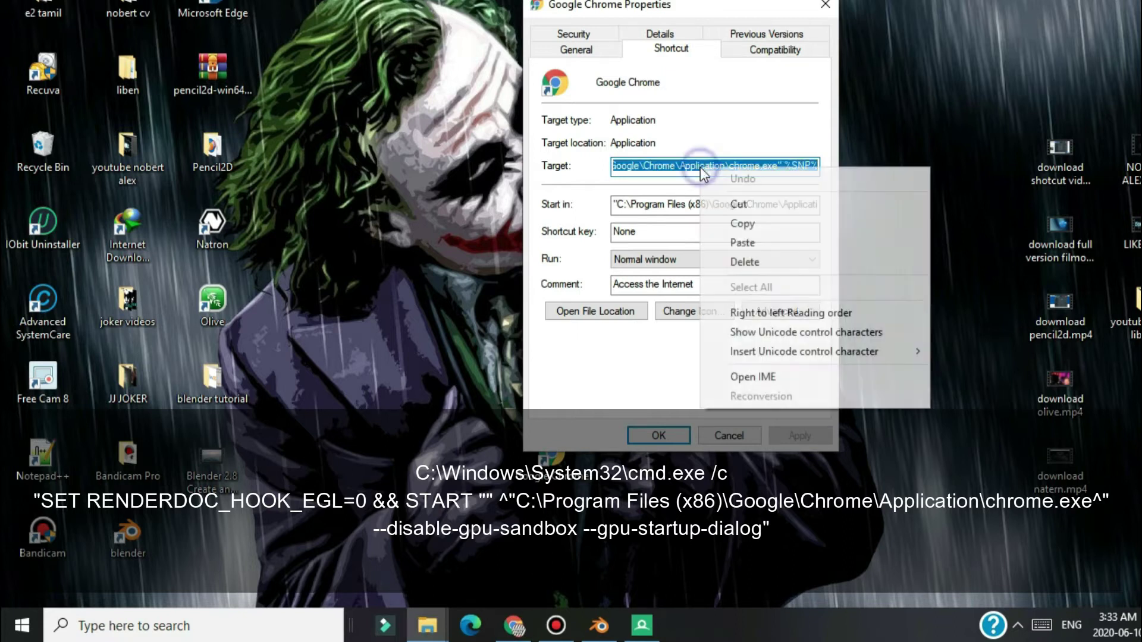
pyautogui.click(751, 256)
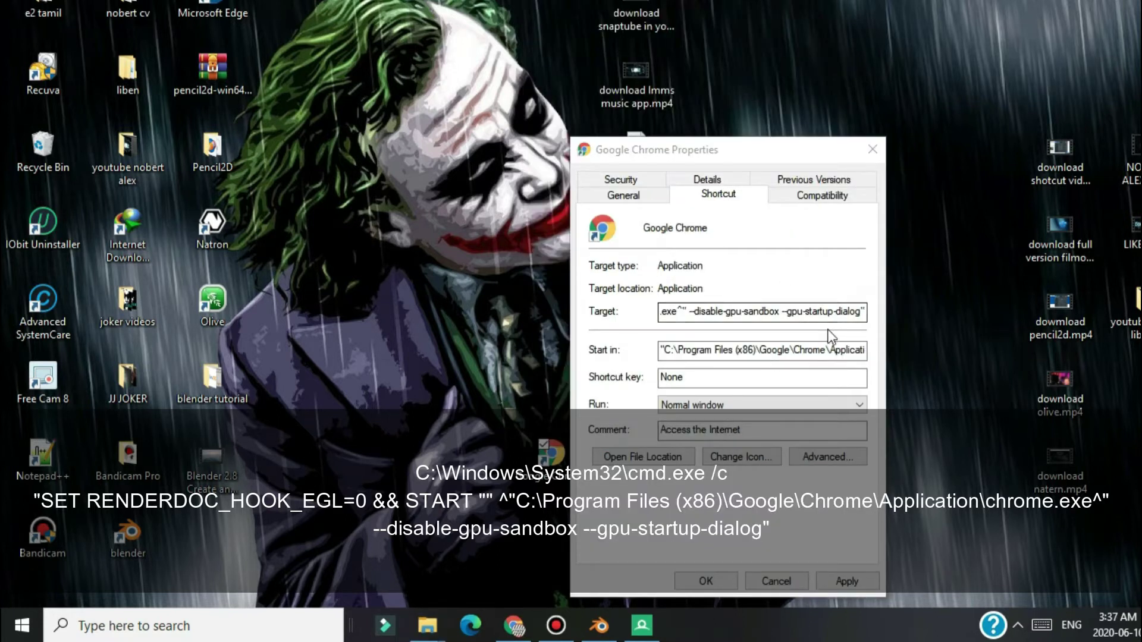
# Step: Check the end of the new shortcut target, apply it and close the Google Chrome properties
pyautogui.moveTo(684, 311); pyautogui.dragTo(904, 305)
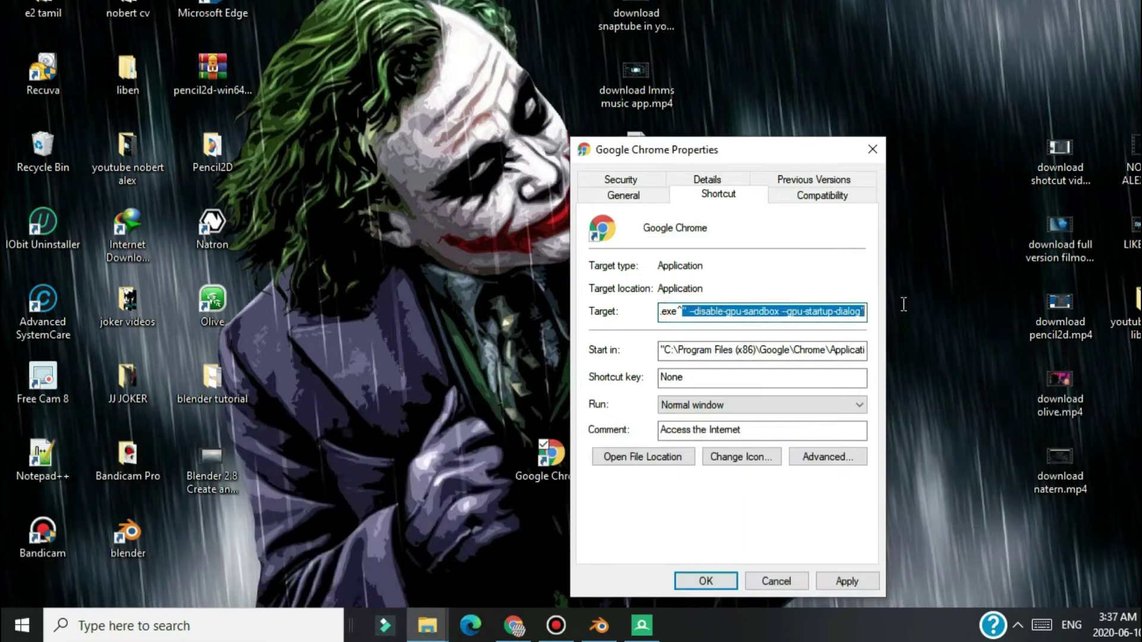
pyautogui.click(809, 313)
pyautogui.click(846, 582)
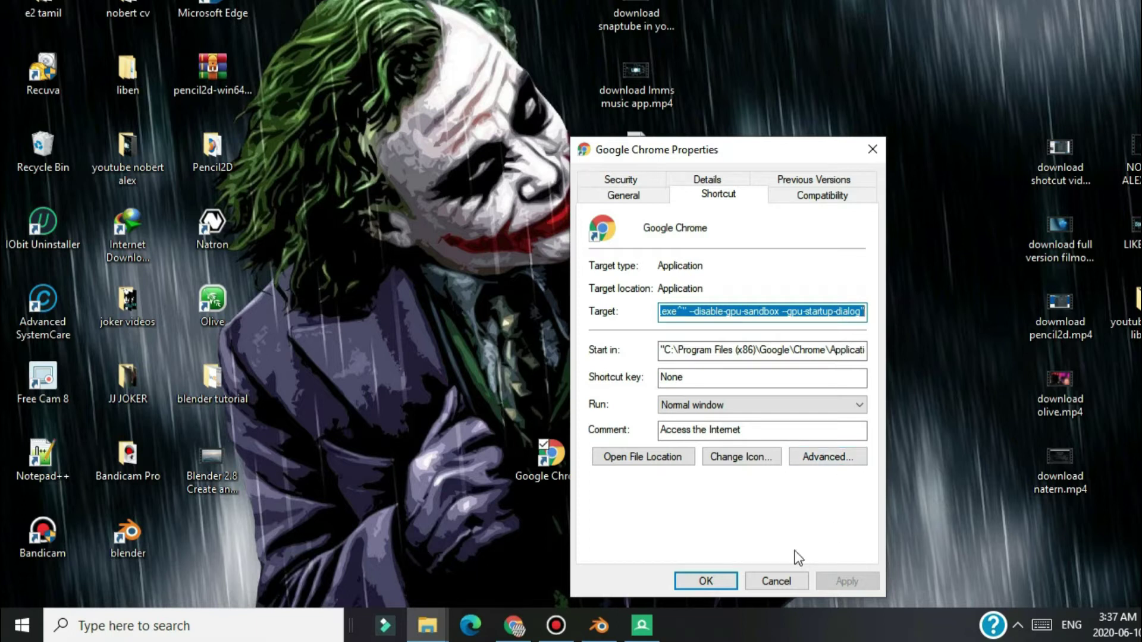
pyautogui.click(708, 582)
# Step: Launch Google Chrome from the modified desktop shortcut
pyautogui.click(579, 481)
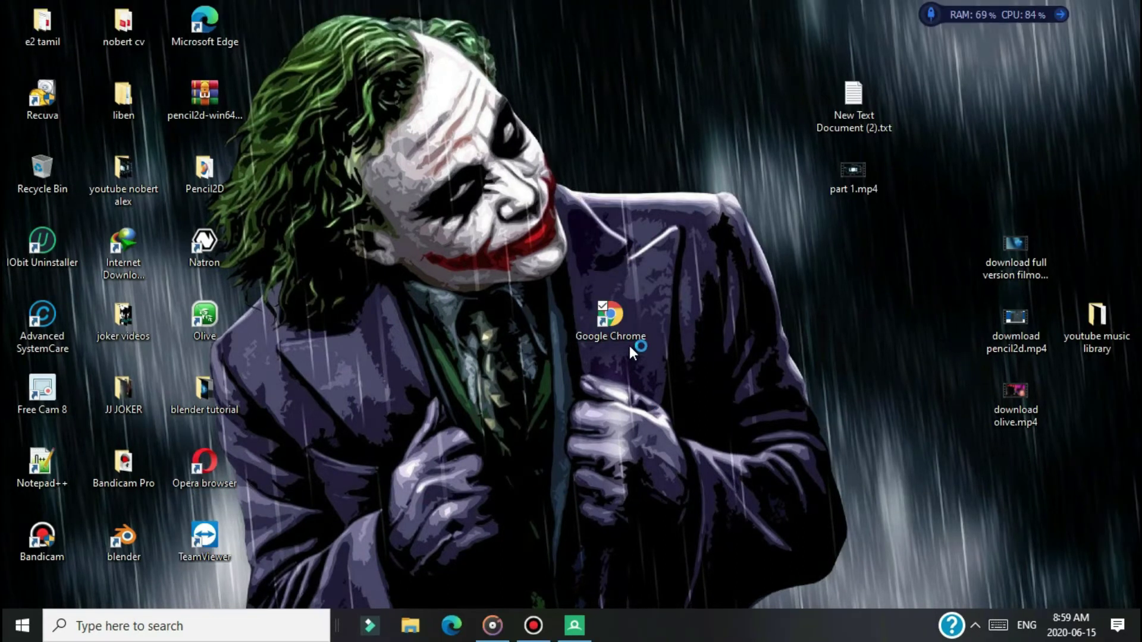
pyautogui.click(625, 333)
pyautogui.click(622, 334)
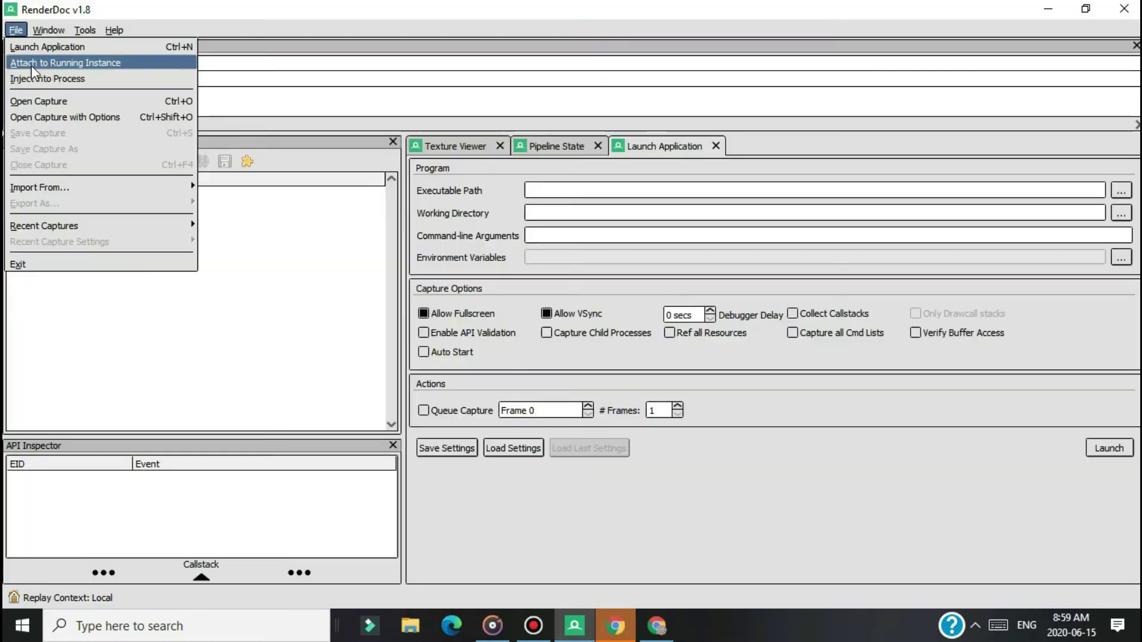
# Step: Inject RenderDoc into the chrome.exe process titled Google Chrome Gpu, filtering the process list by "chro"
pyautogui.click(61, 78)
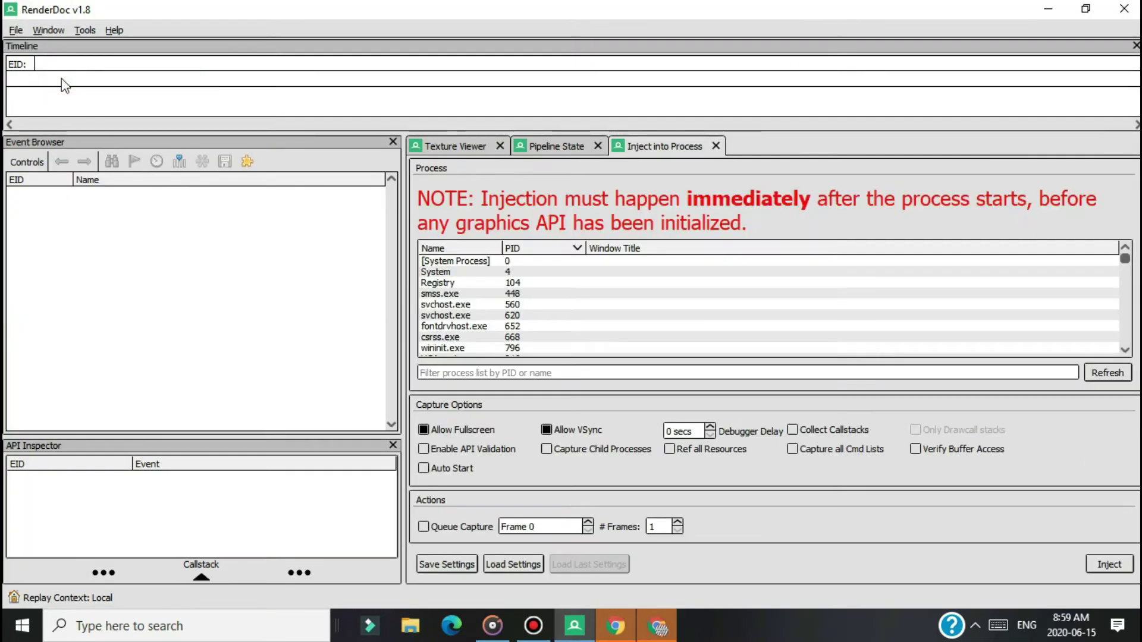
pyautogui.click(664, 373)
pyautogui.write('ch')
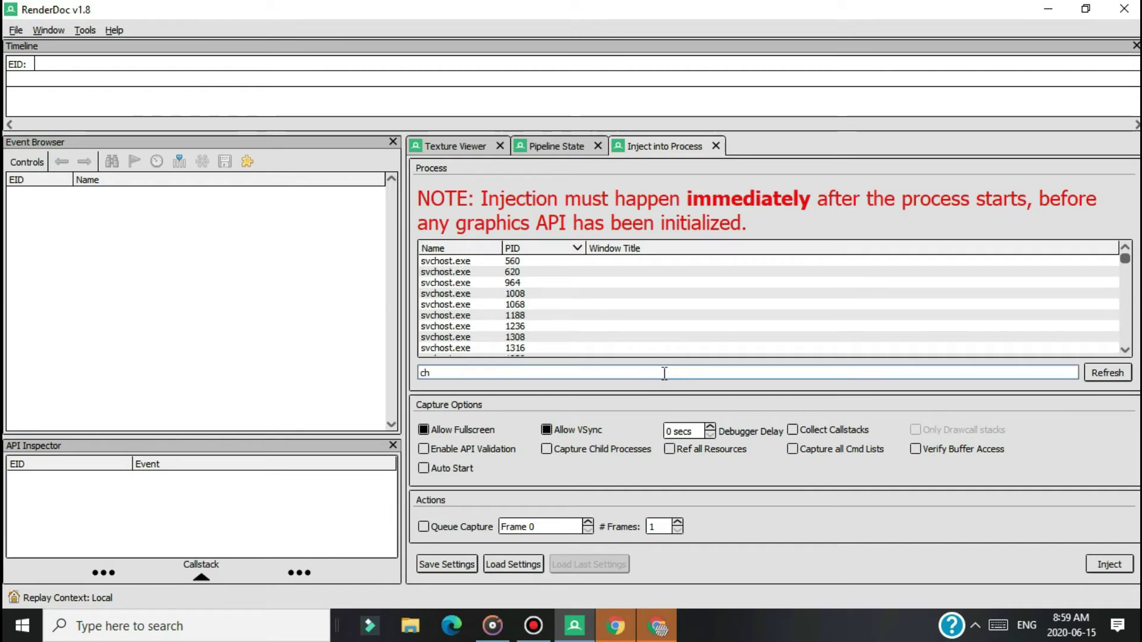
pyautogui.write('ro')
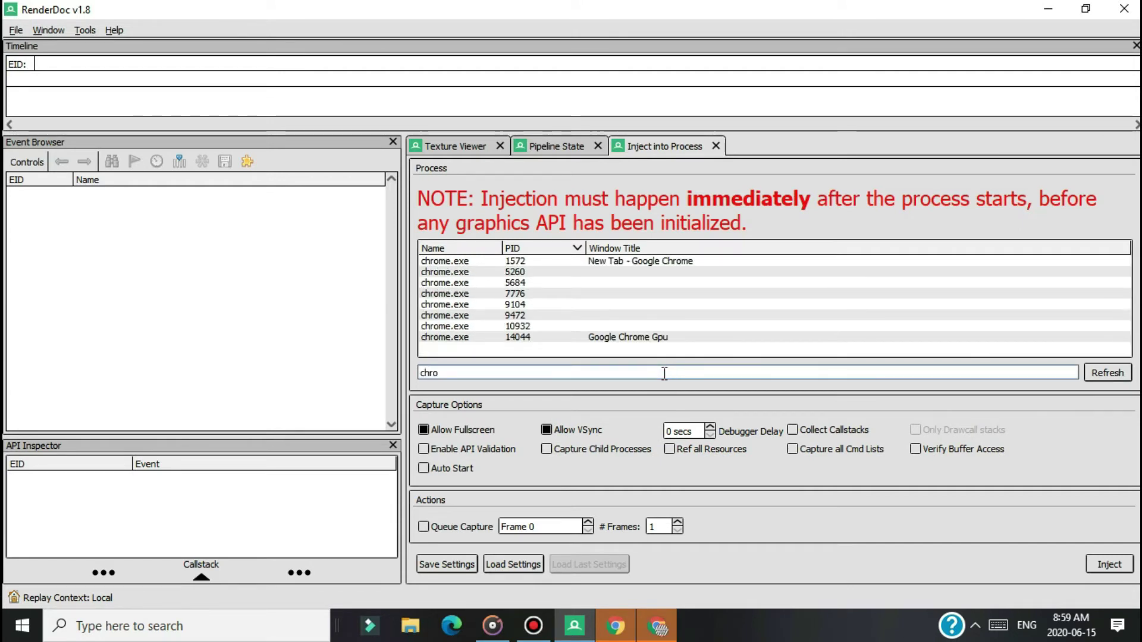
pyautogui.click(646, 338)
pyautogui.doubleClick(647, 339)
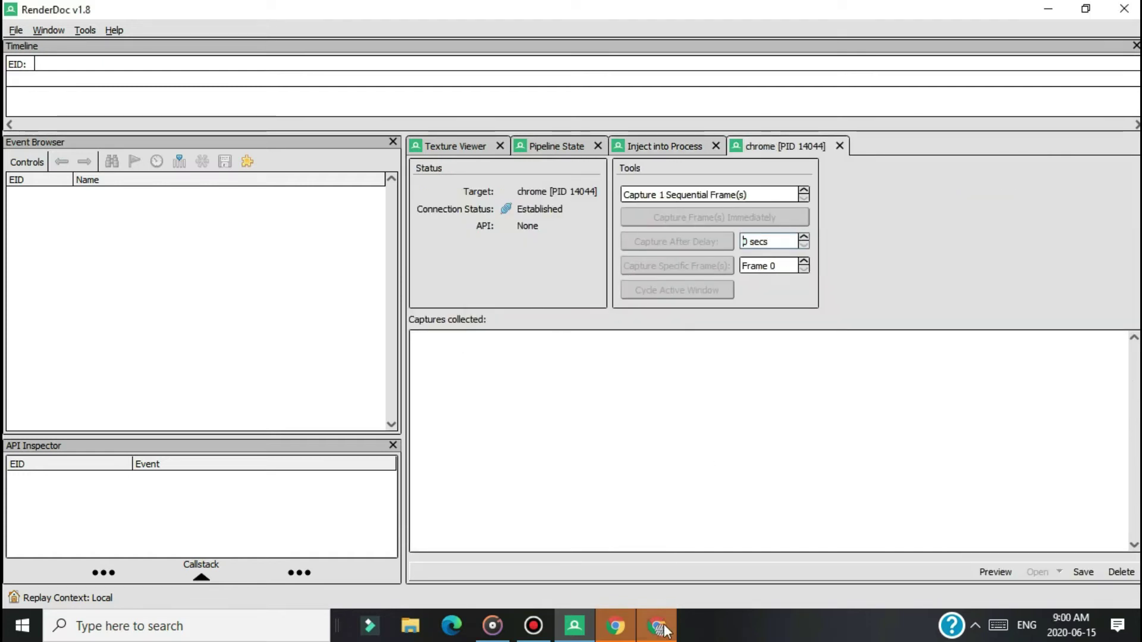
# Step: Bring up the Google Chrome Gpu startup dialog and confirm it so the browser continues loading
pyautogui.moveTo(665, 628)
pyautogui.click(601, 544)
pyautogui.click(607, 364)
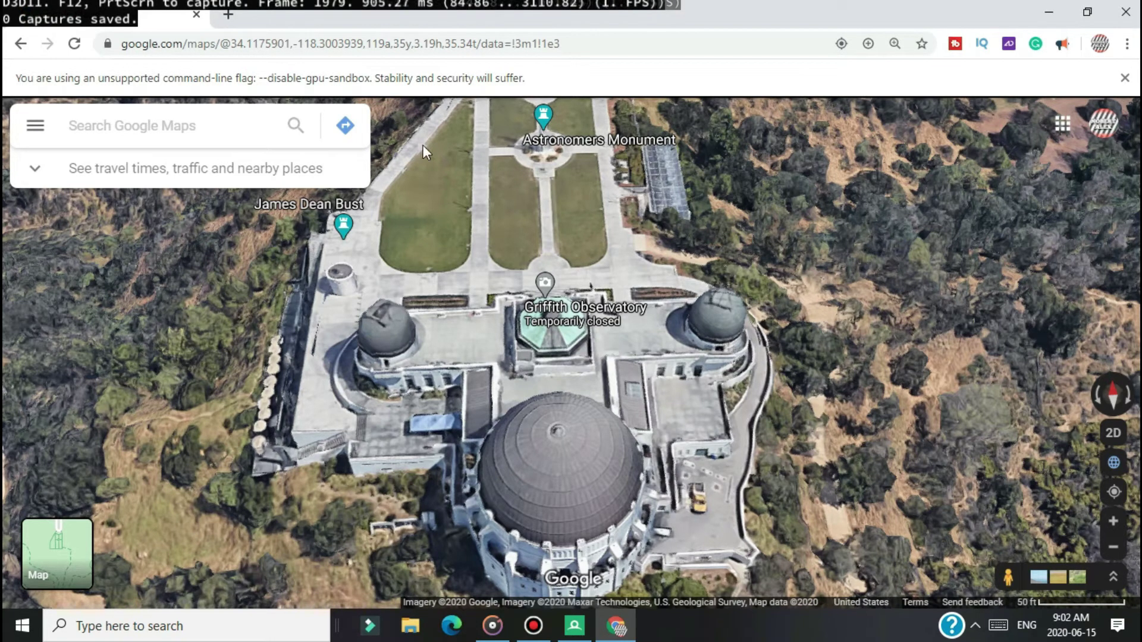
# Step: Switch from Google Maps to RenderDoc and examine the captured frame's events, including Colour Pass #3 and the Present call
pyautogui.click(573, 627)
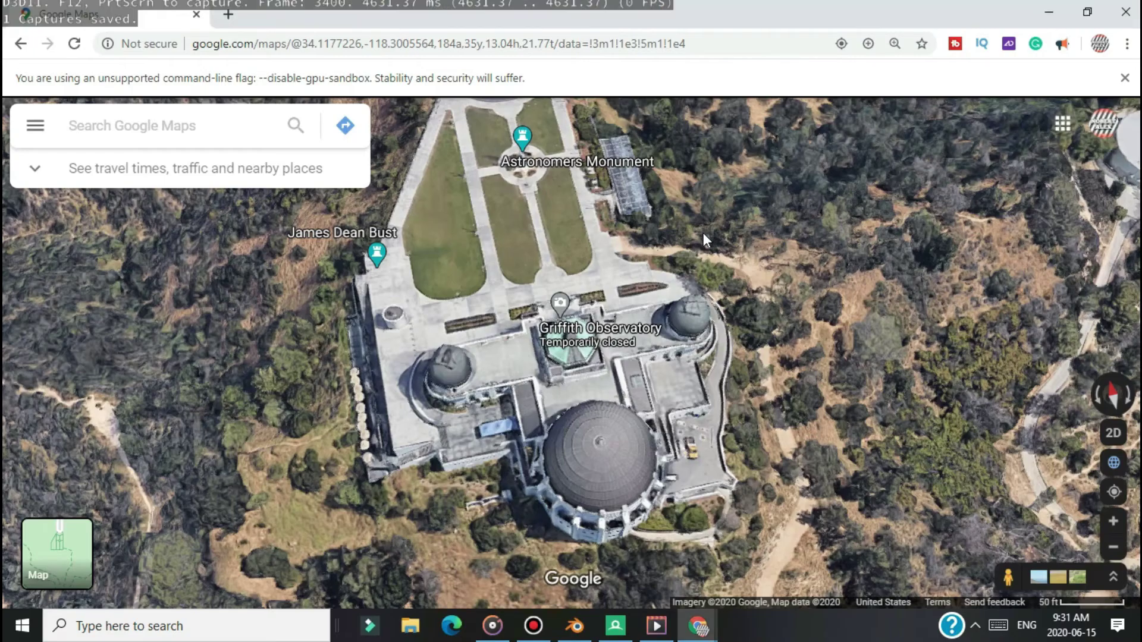
pyautogui.click(615, 626)
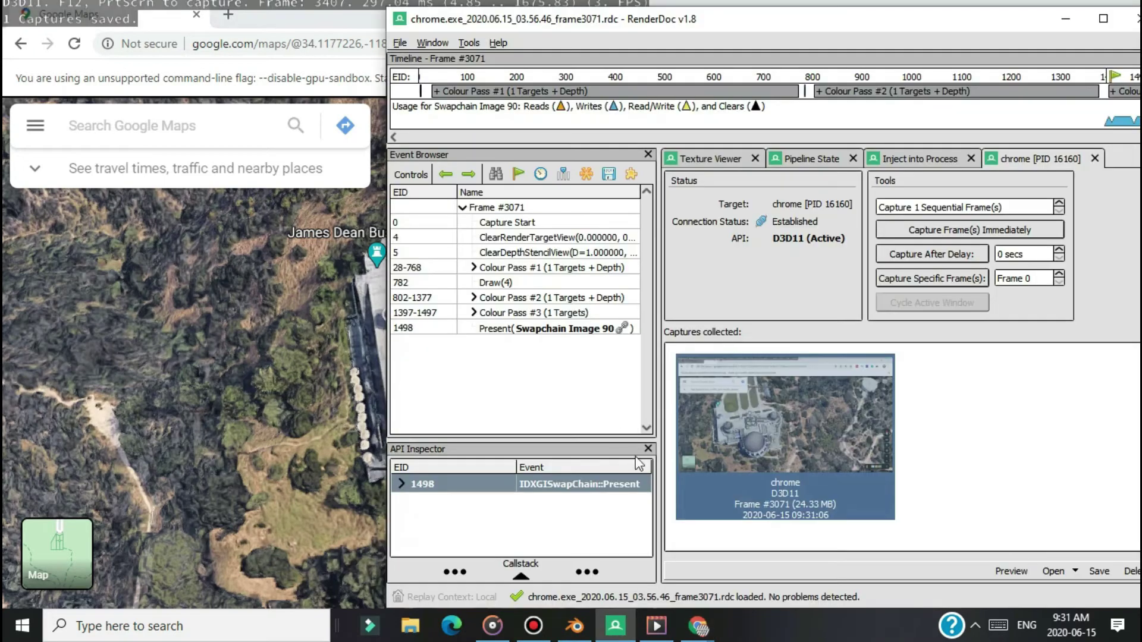
pyautogui.click(474, 312)
pyautogui.moveTo(644, 286)
pyautogui.mouseDown()
pyautogui.moveTo(643, 342)
pyautogui.moveTo(642, 297)
pyautogui.mouseUp()
pyautogui.click(474, 312)
pyautogui.click(486, 330)
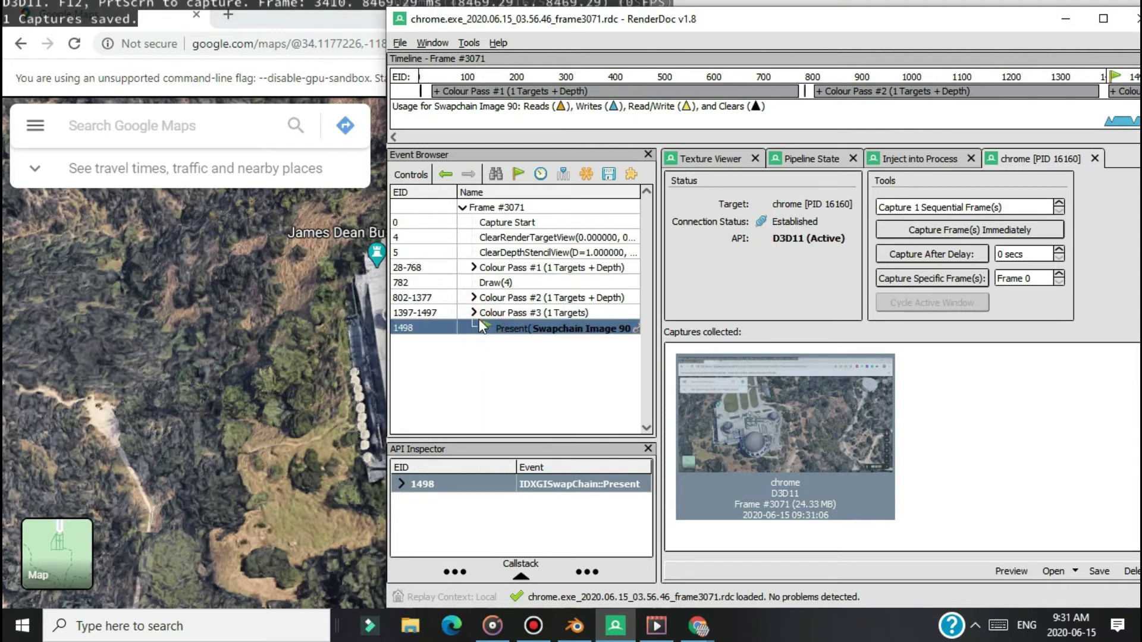
pyautogui.click(508, 312)
pyautogui.click(472, 314)
pyautogui.click(473, 314)
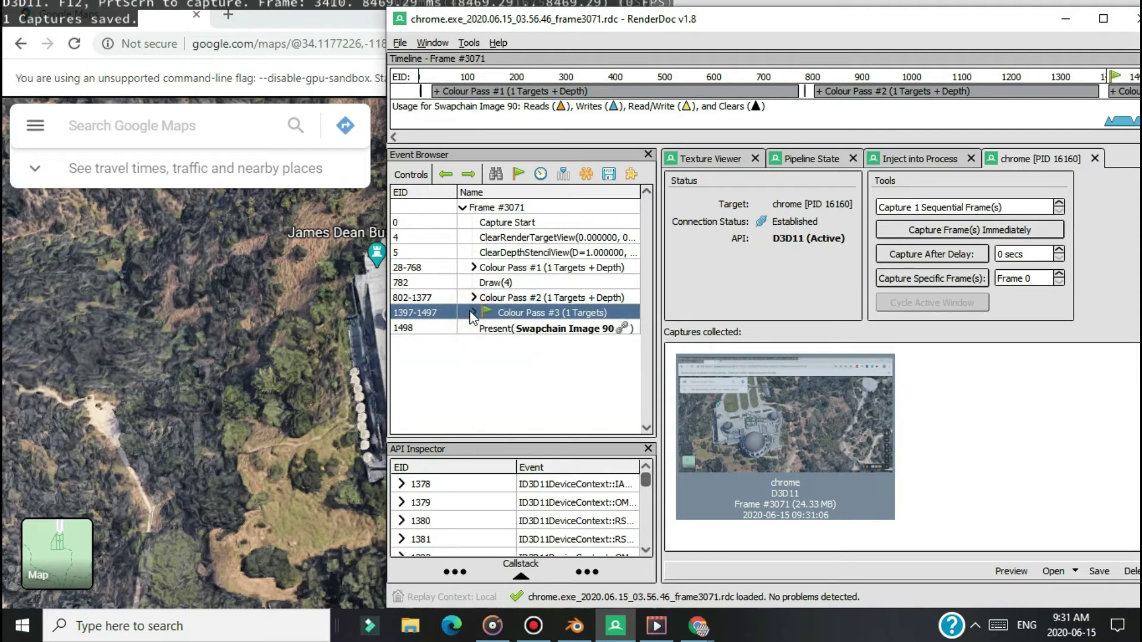
# Step: Save the captured Google Maps frame to the Desktop as alex.rdc
pyautogui.click(399, 43)
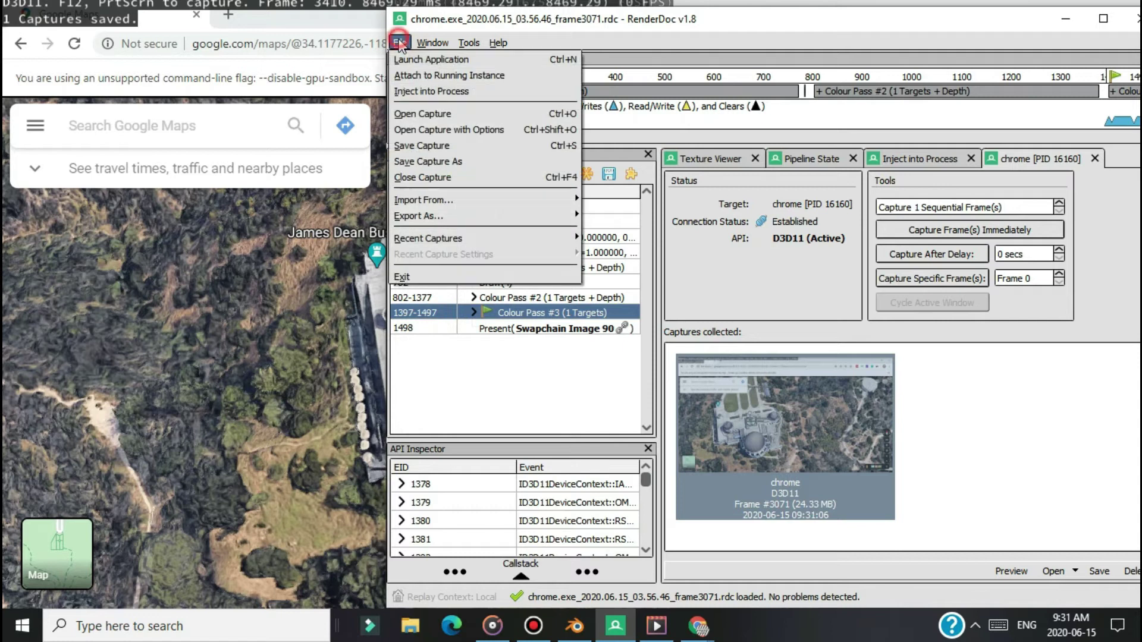
pyautogui.click(432, 147)
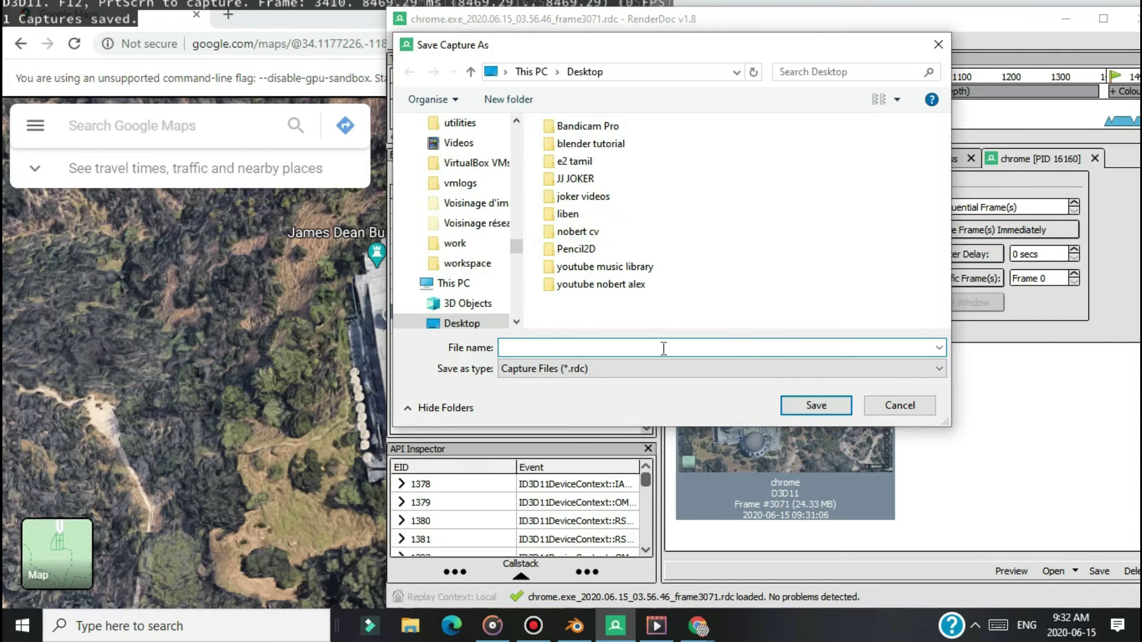
pyautogui.write('alex.rdc')
pyautogui.click(829, 403)
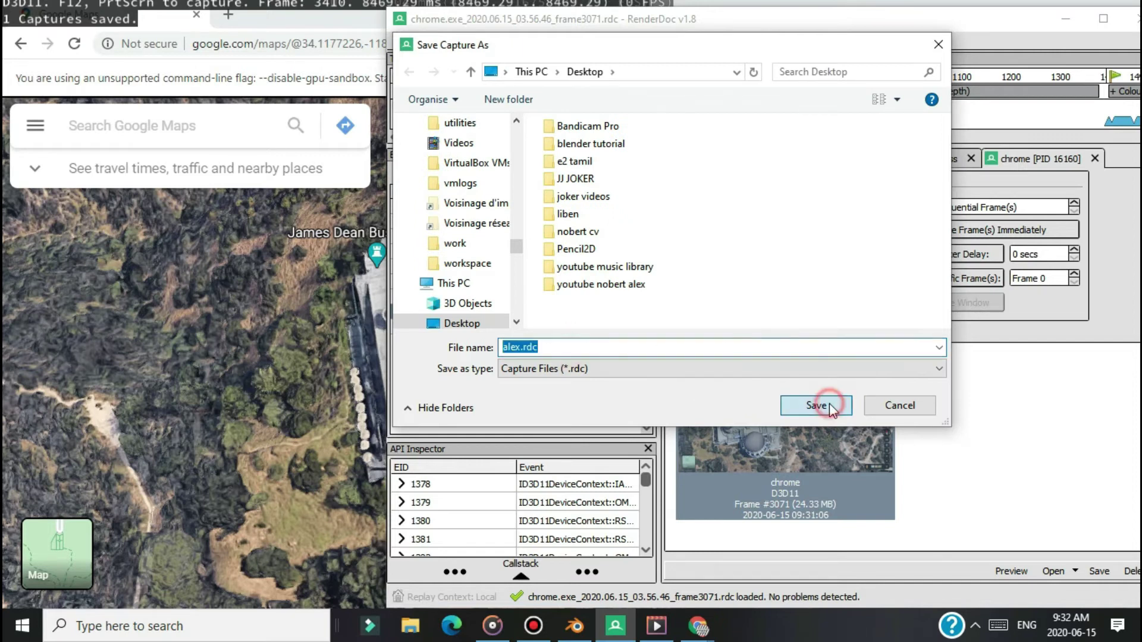
# Step: Switch to Blender and change the default cube from Edit Mode to Object Mode
pyautogui.click(580, 631)
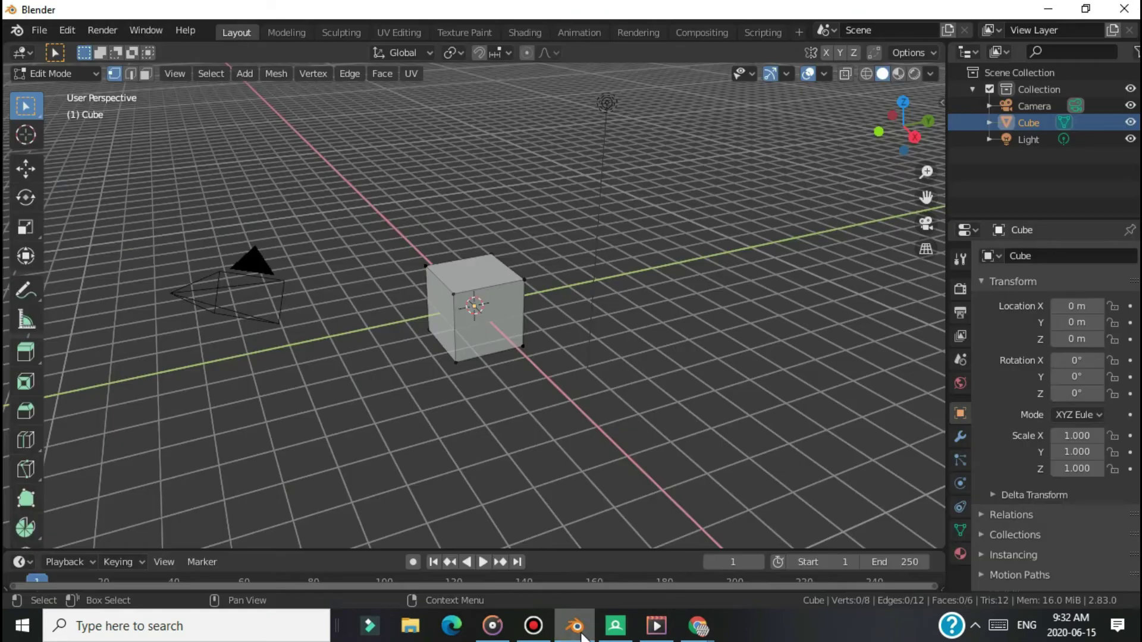
pyautogui.click(57, 73)
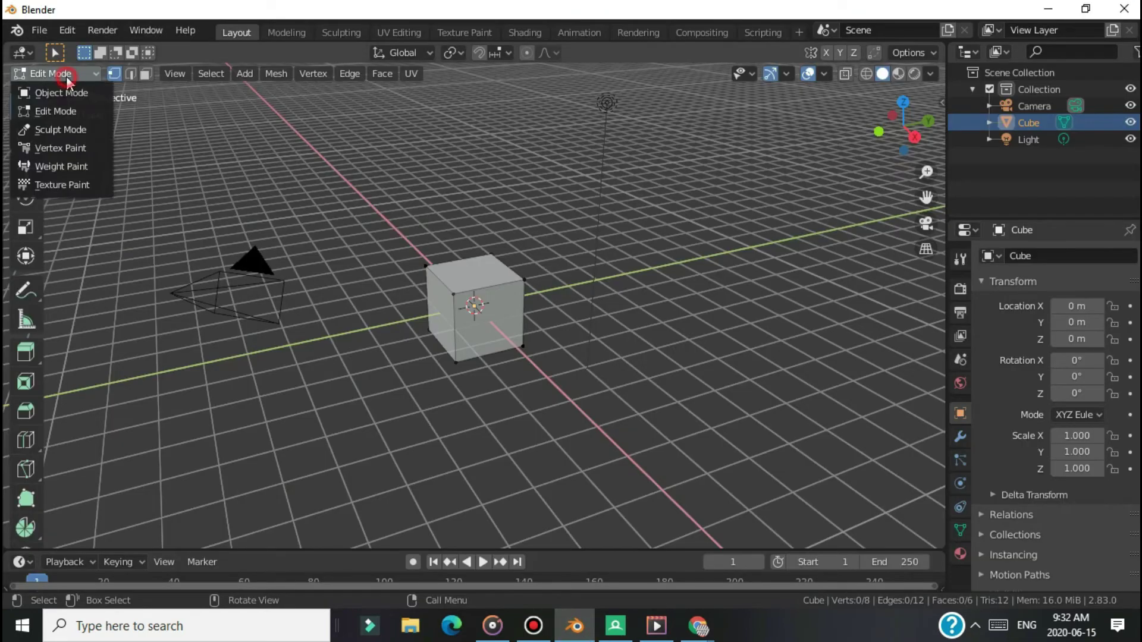
pyautogui.click(62, 91)
# Step: Import the Google Maps capture alex.rdc from the Desktop into the scene
pyautogui.click(38, 30)
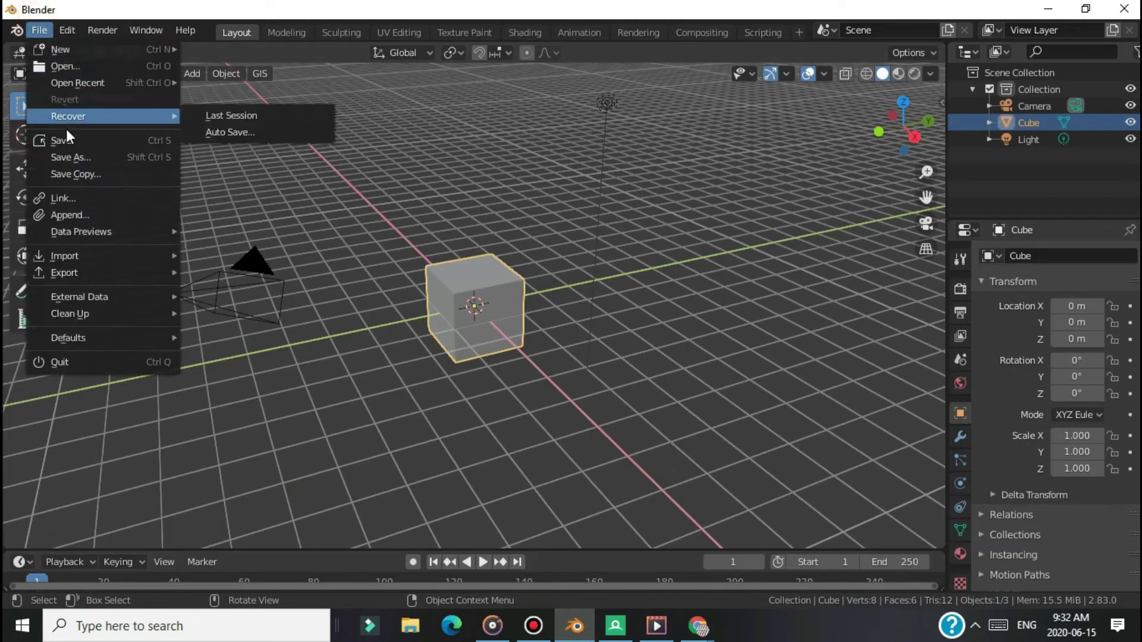
pyautogui.moveTo(127, 255)
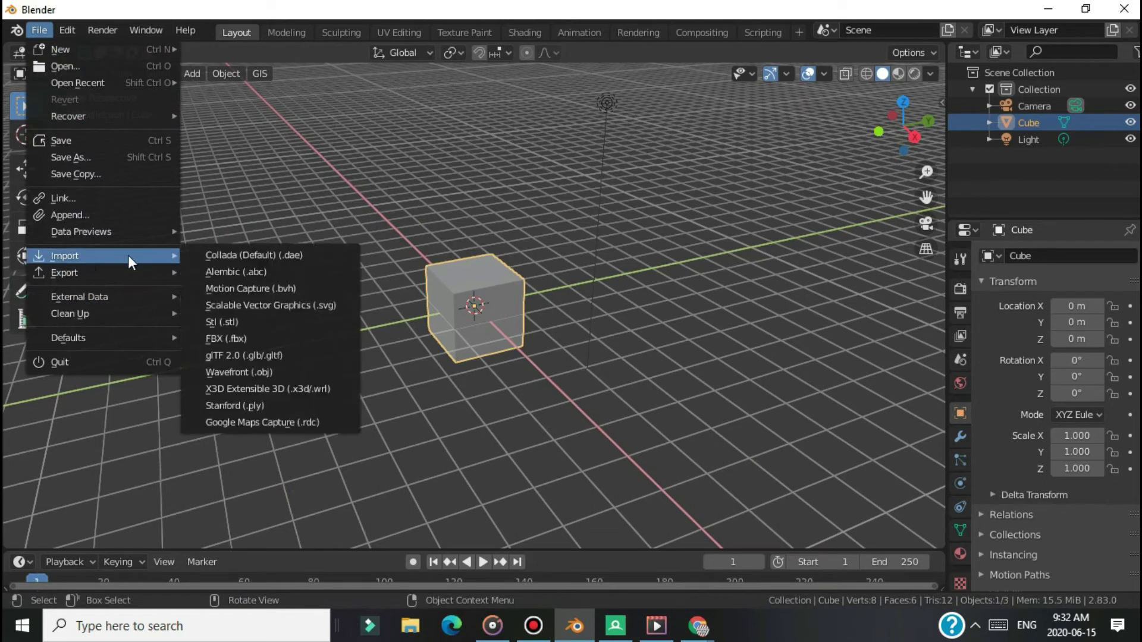
pyautogui.click(240, 421)
pyautogui.click(228, 279)
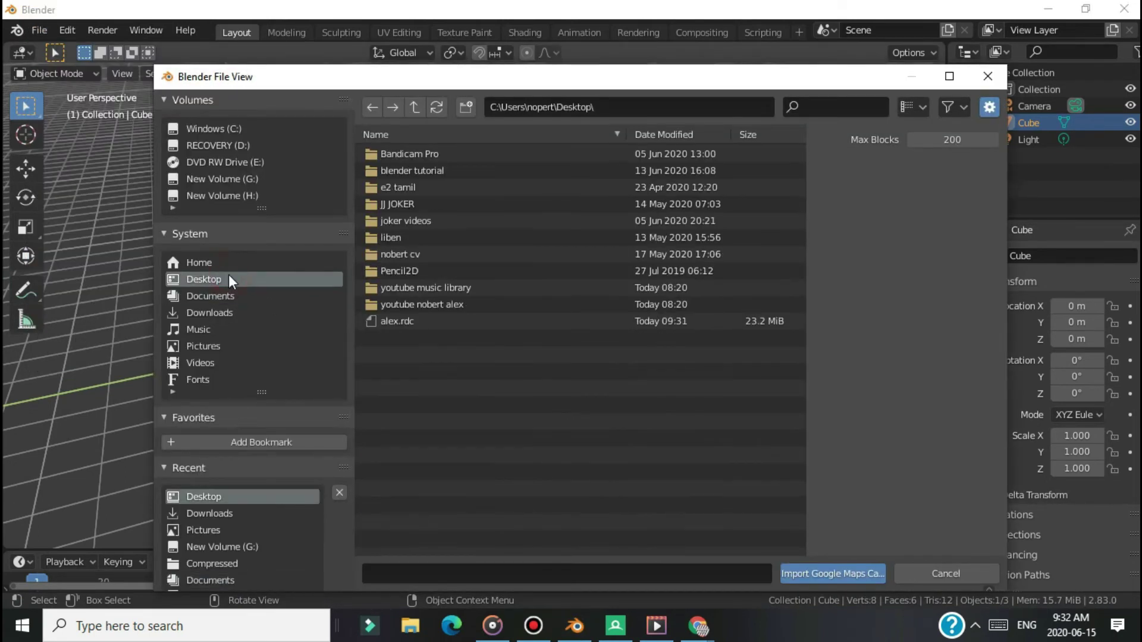
pyautogui.doubleClick(442, 320)
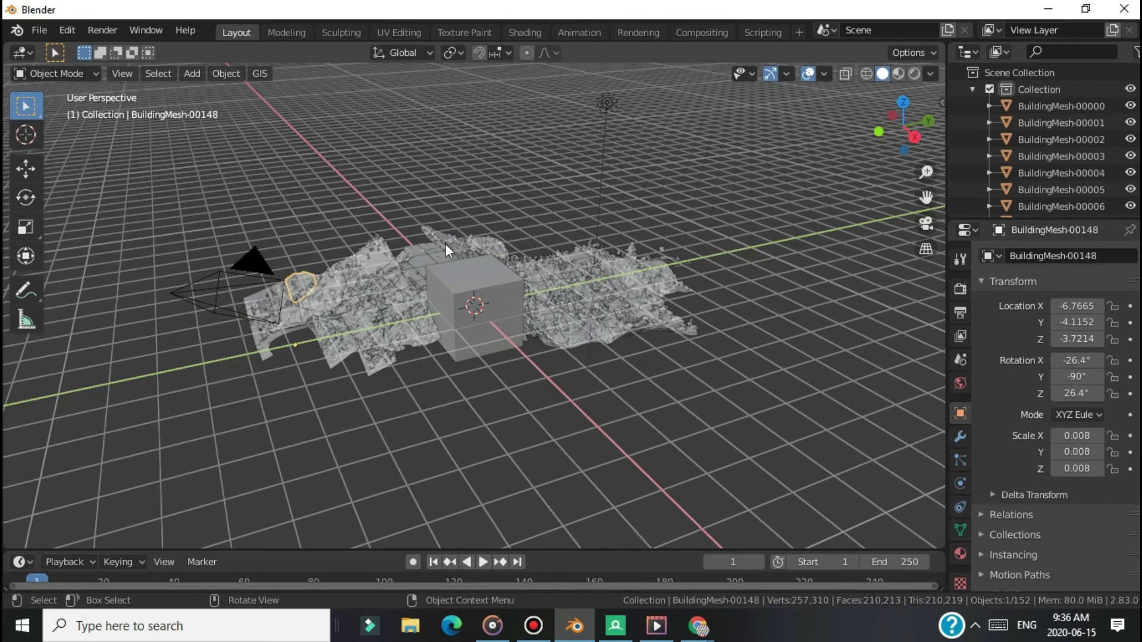
# Step: Delete the default cube standing in the middle of the imported map meshes
pyautogui.click(477, 341)
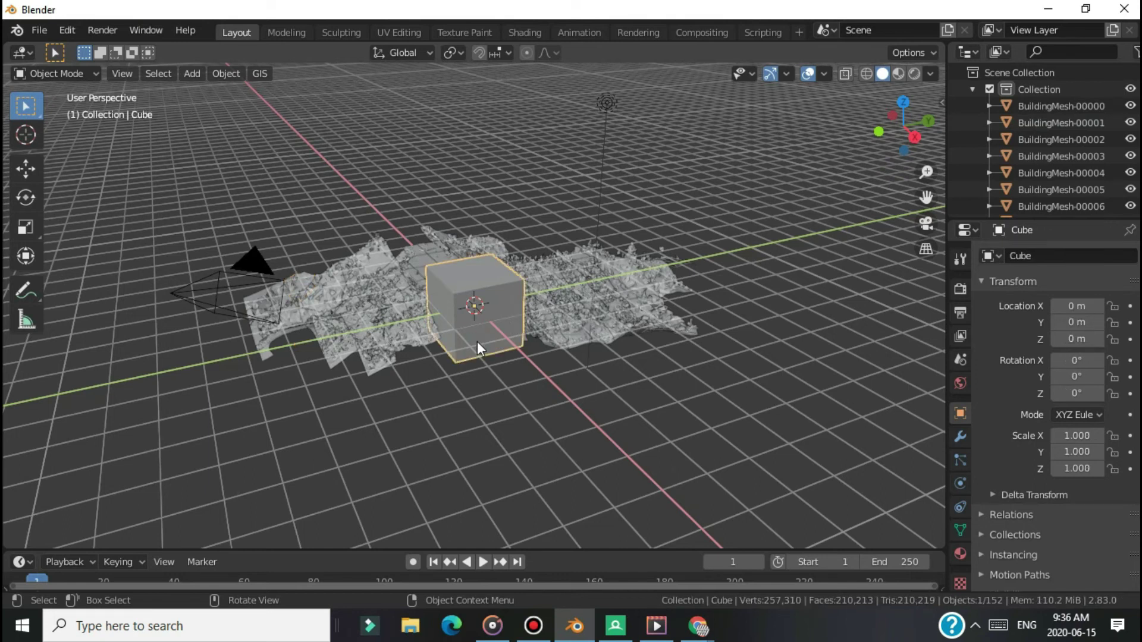
pyautogui.rightClick(477, 341)
pyautogui.click(421, 593)
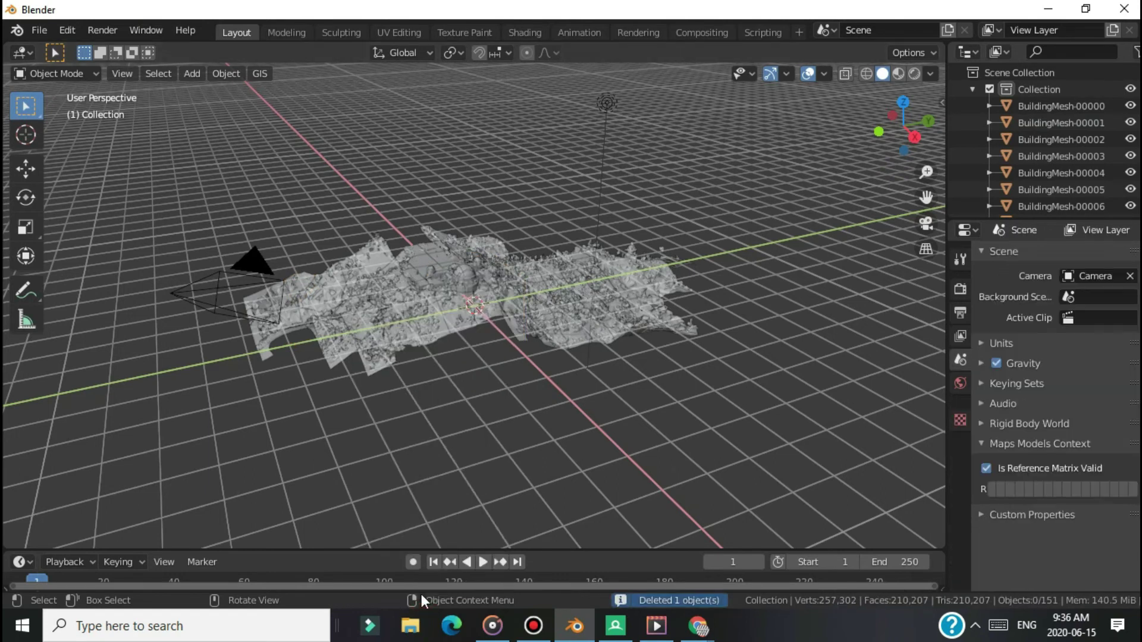
# Step: Show the imported terrain with its textures in Material Preview shading and frame the observatory
pyautogui.moveTo(903, 128)
pyautogui.mouseDown()
pyautogui.moveTo(919, 92)
pyautogui.moveTo(886, 128)
pyautogui.moveTo(869, 130)
pyautogui.mouseUp()
pyautogui.click(898, 74)
pyautogui.moveTo(926, 172); pyautogui.dragTo(926, 143)
pyautogui.moveTo(926, 196); pyautogui.dragTo(926, 113)
pyautogui.moveTo(923, 193); pyautogui.dragTo(923, 249)
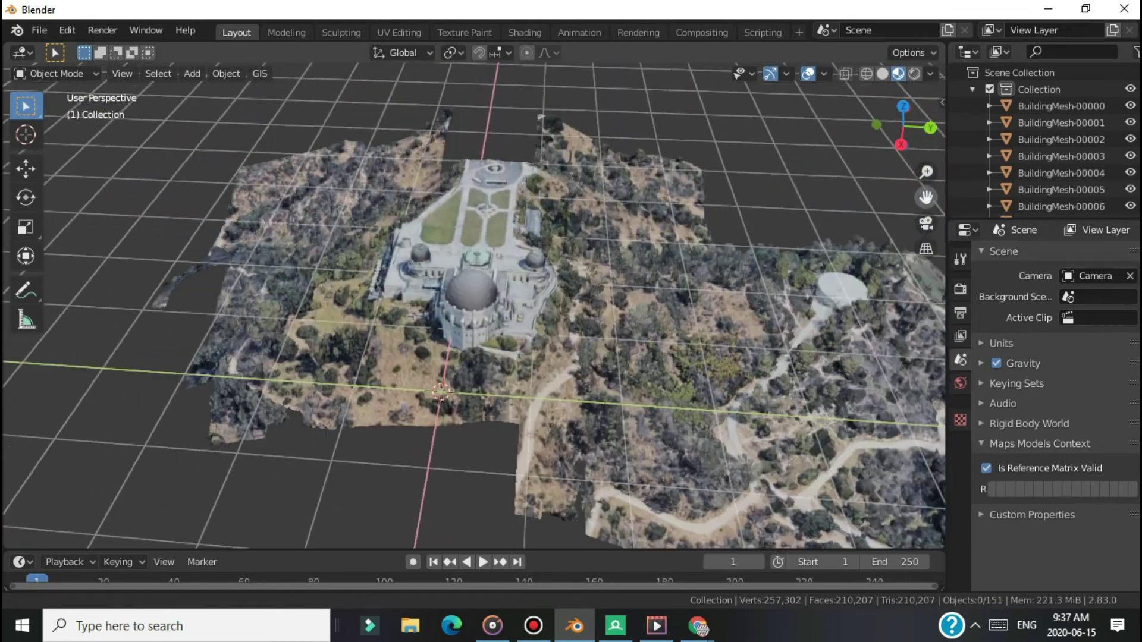
pyautogui.scroll(2, 431, 306)
# Step: Select individual mesh pieces of the observatory and terrain and examine the model from its opposite side
pyautogui.click(364, 287)
pyautogui.click(331, 329)
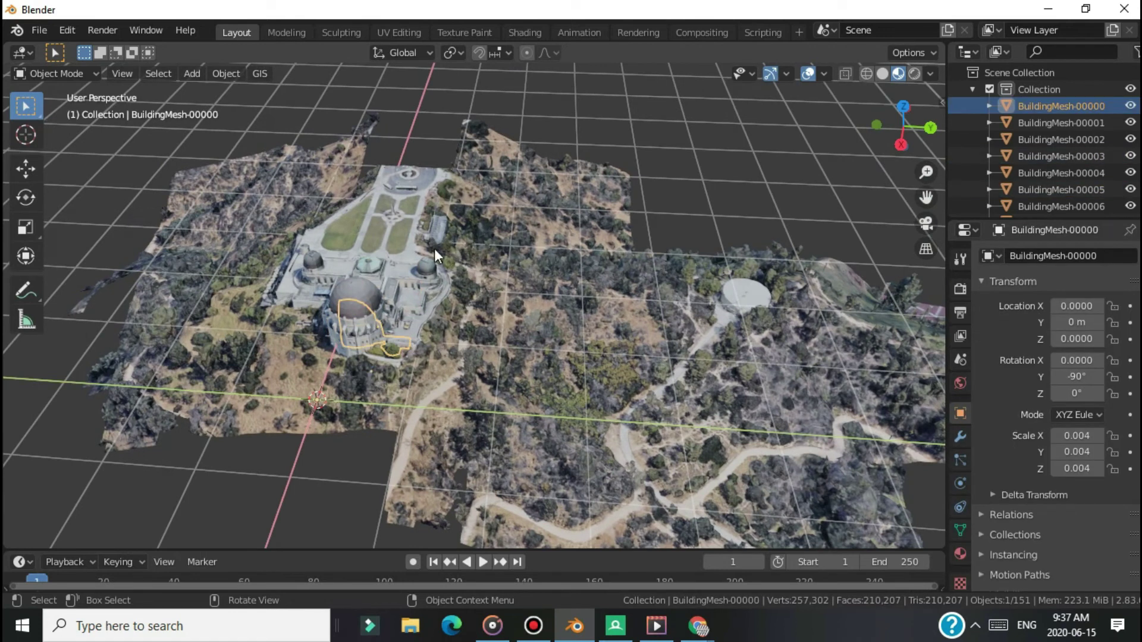
pyautogui.click(716, 189)
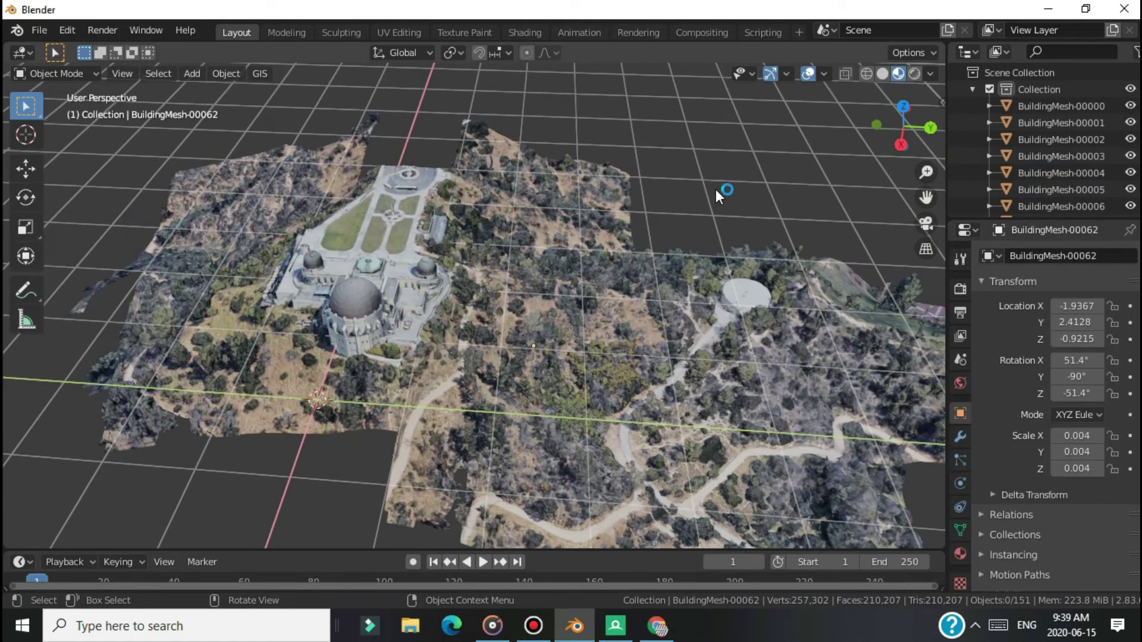
pyautogui.click(386, 273)
pyautogui.moveTo(904, 125); pyautogui.dragTo(904, 122)
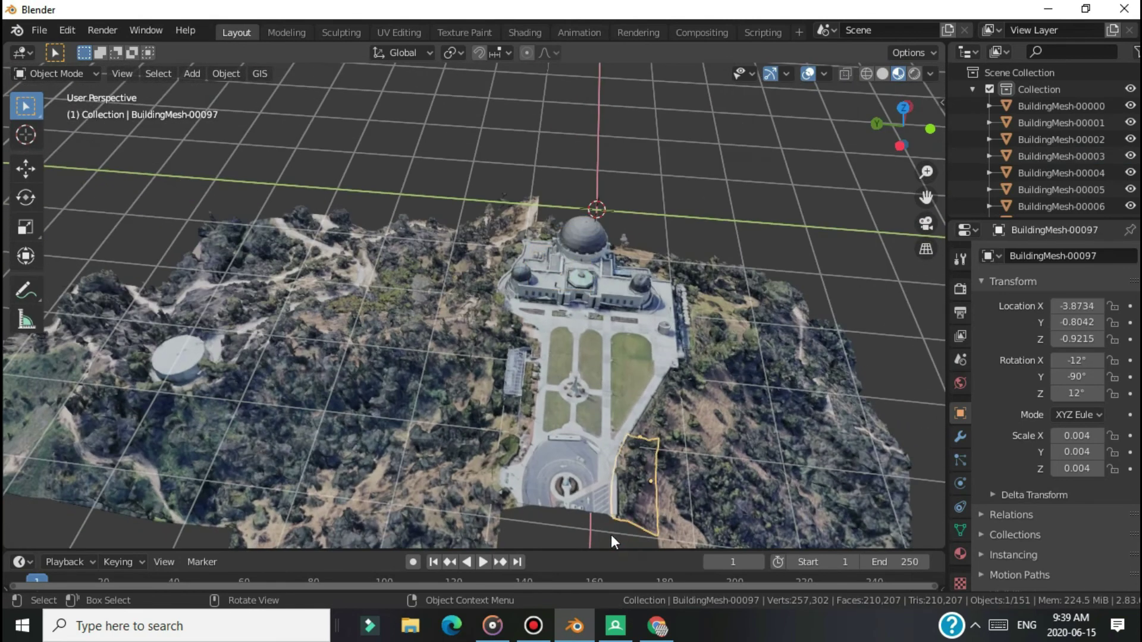
# Step: Box-select the meshes around the observatory, scale them up to about 0.008, clear the selection and view the result
pyautogui.moveTo(612, 535); pyautogui.dragTo(437, 195)
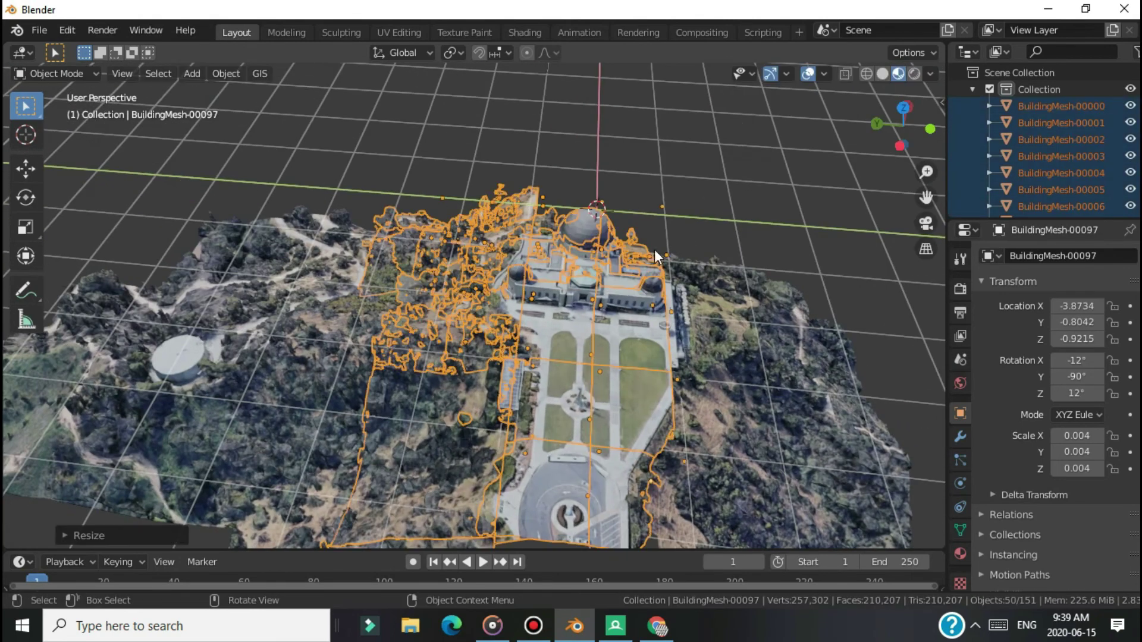
pyautogui.click(680, 241)
pyautogui.press('a')
pyautogui.press('s')
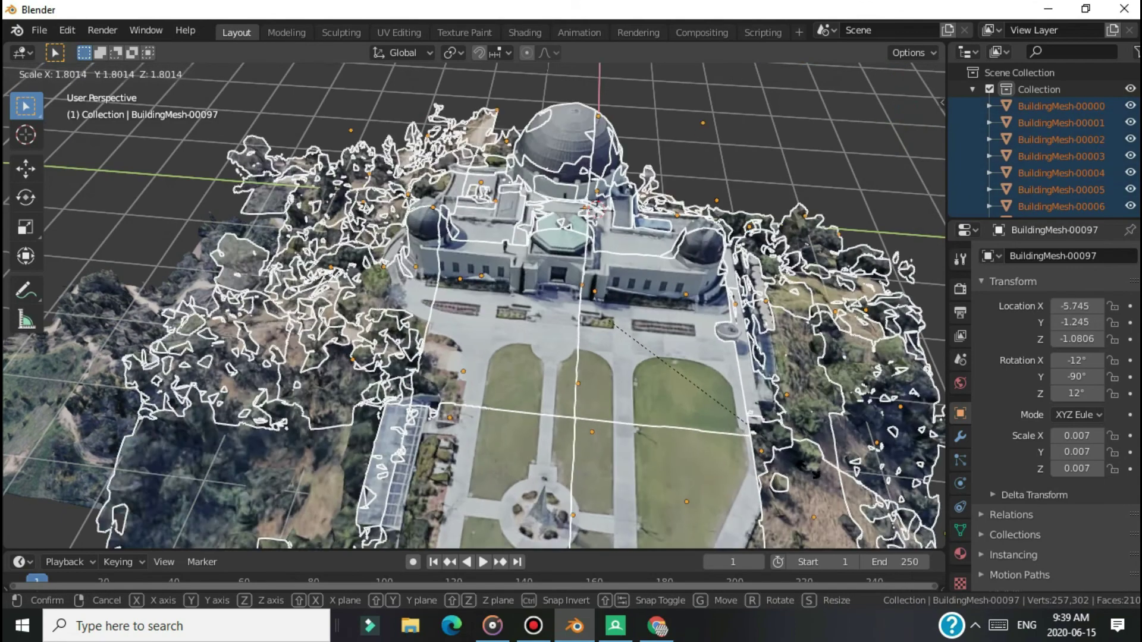
pyautogui.click(784, 166)
pyautogui.hotkey('alt', 'a')
pyautogui.moveTo(903, 125); pyautogui.dragTo(823, 134)
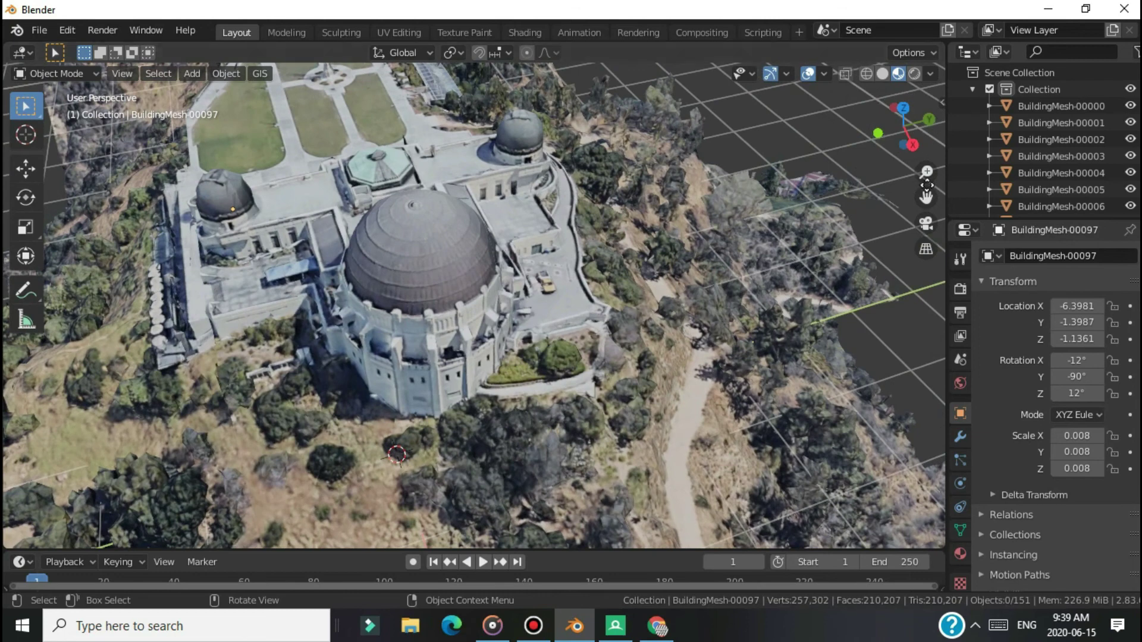
pyautogui.scroll(-3, 476, 304)
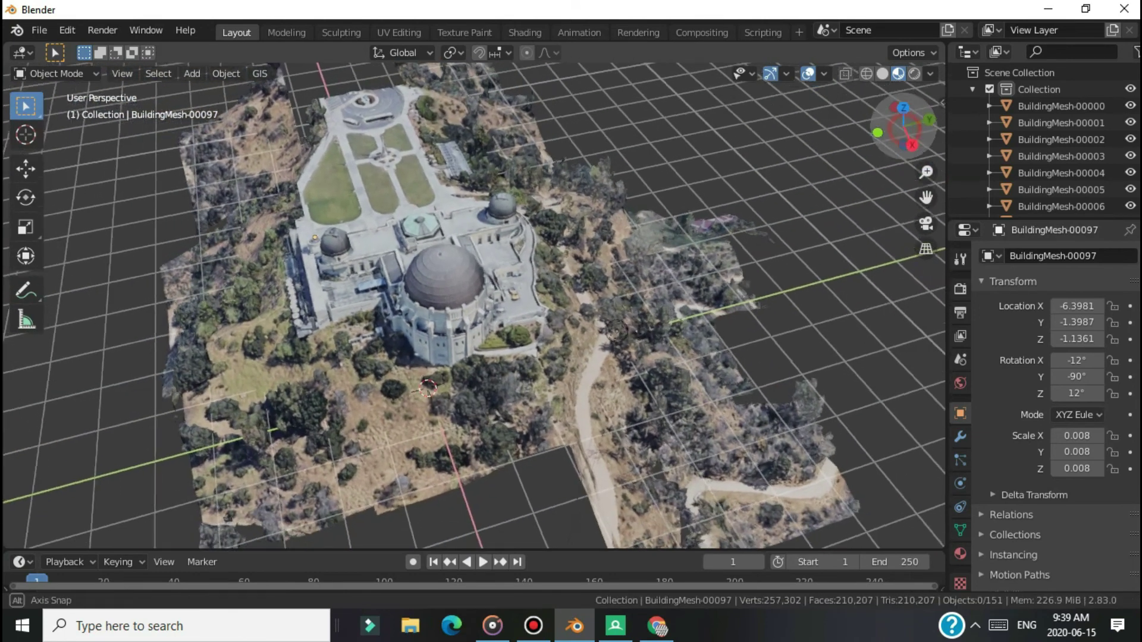